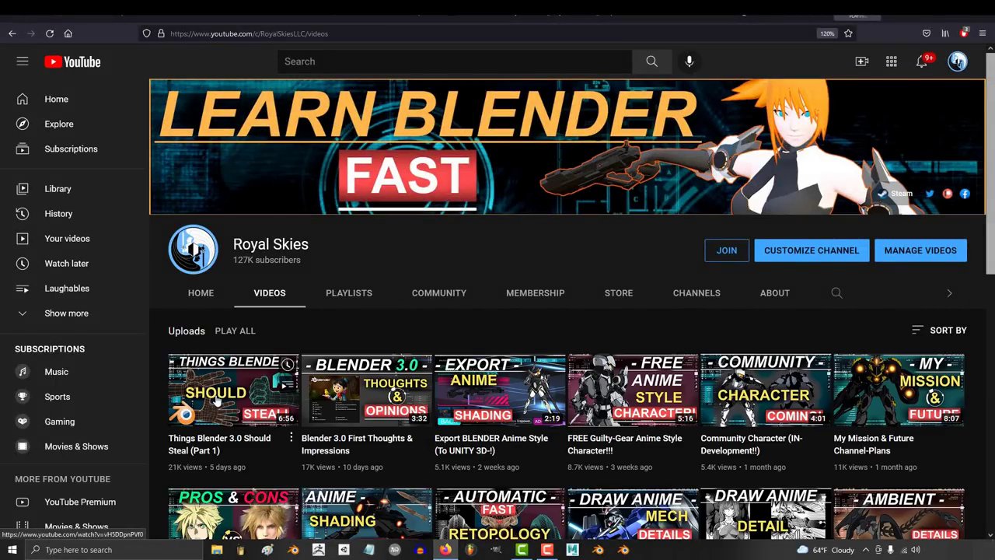
# Step: Open the Things Blender 3.0 Should Steal (Part 1) video and scroll down to its comments
pyautogui.click(217, 401)
pyautogui.scroll(-8, 25, 429)
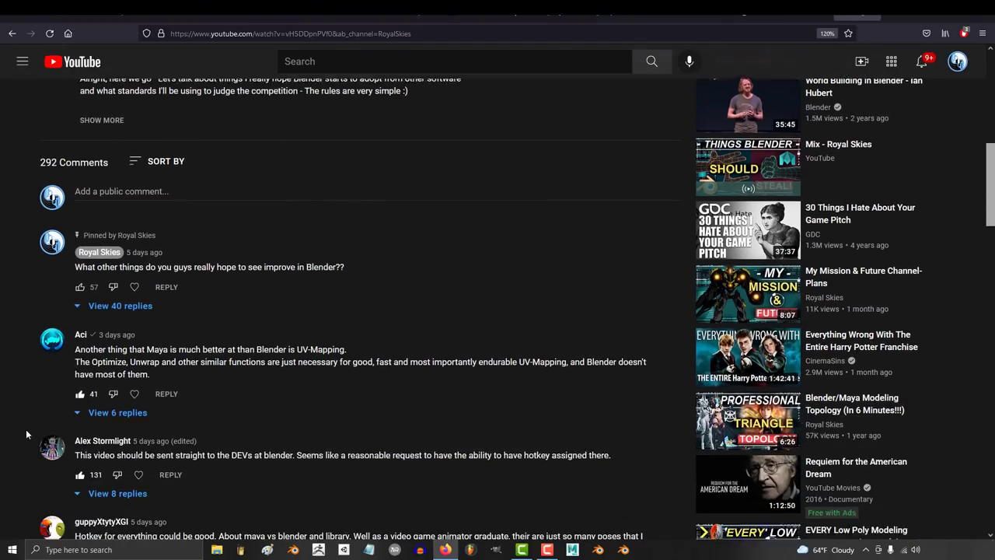
pyautogui.scroll(-1, 10, 347)
# Step: Expand the pinned comment's 40 replies and highlight part of a reply's text
pyautogui.click(121, 92)
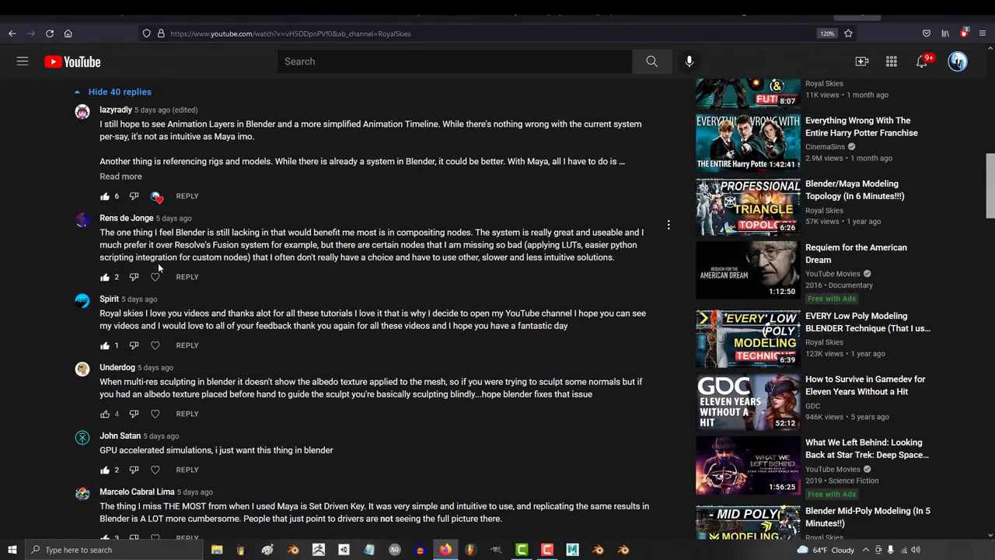
pyautogui.scroll(-3, 158, 280)
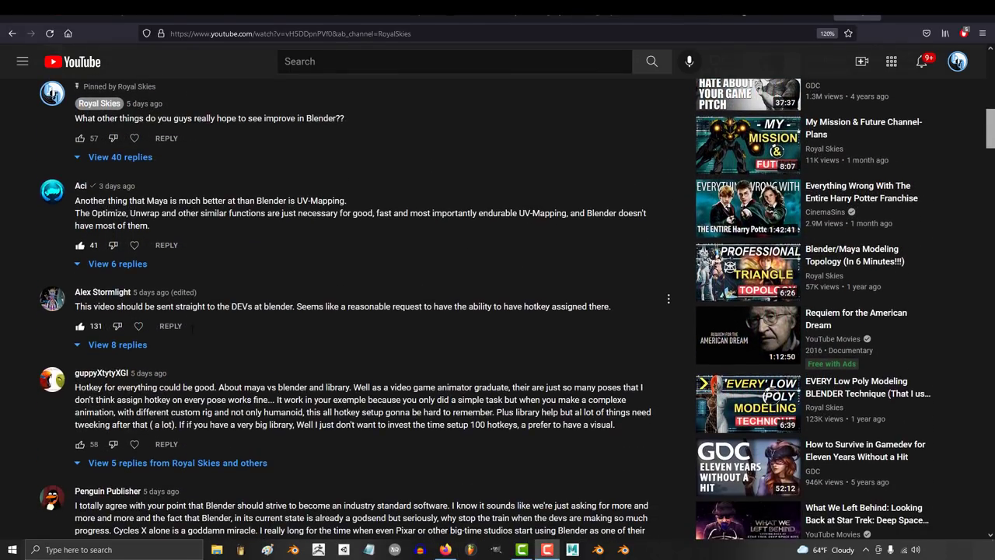
pyautogui.moveTo(639, 387); pyautogui.dragTo(122, 400)
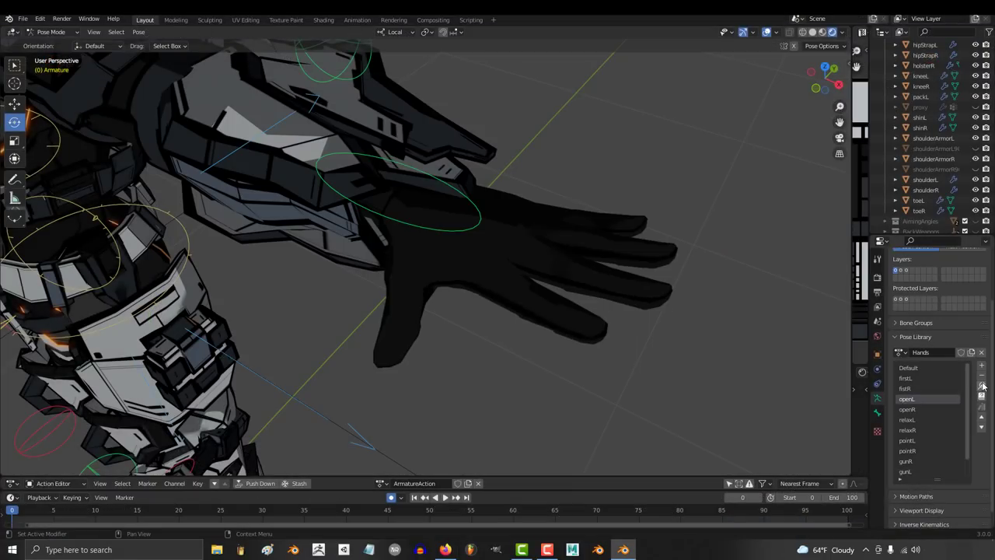
pyautogui.keyDown('ctrl'); pyautogui.scroll(2, 982, 387); pyautogui.keyUp('ctrl')
pyautogui.keyDown('ctrl'); pyautogui.scroll(-4, 982, 389); pyautogui.keyUp('ctrl')
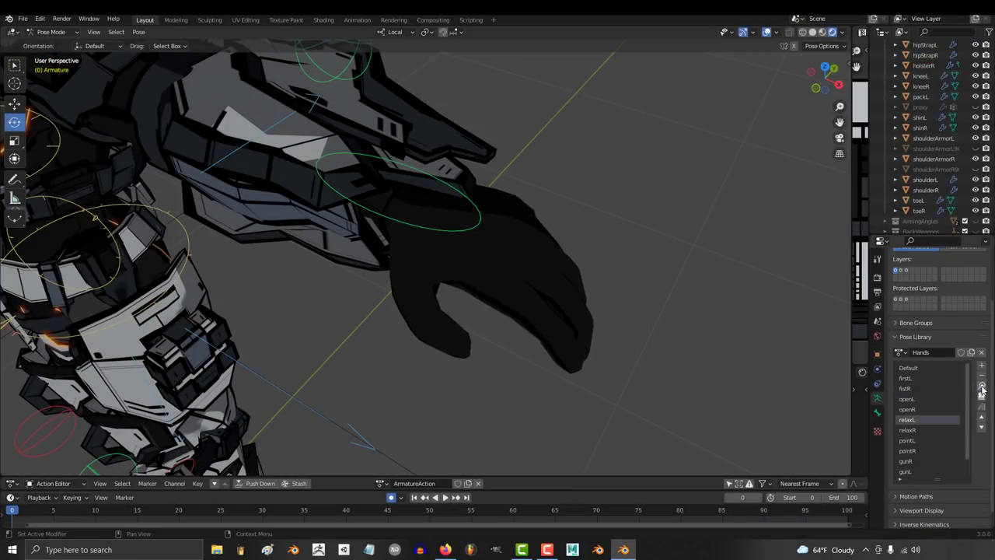
pyautogui.moveTo(710, 362); pyautogui.dragTo(580, 383, button='middle')
pyautogui.keyDown('ctrl'); pyautogui.scroll(2, 982, 386); pyautogui.keyUp('ctrl')
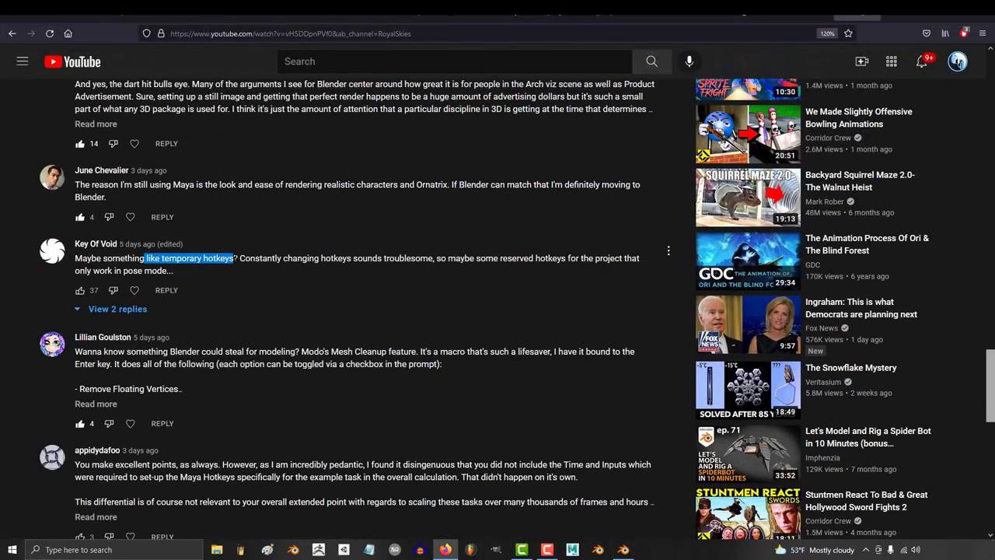
# Step: Select the comment text about reserved pose-mode hotkeys, then switch the armature to Object Mode and back to Pose Mode
pyautogui.moveTo(477, 258); pyautogui.dragTo(201, 275)
pyautogui.moveTo(92, 270); pyautogui.dragTo(159, 271)
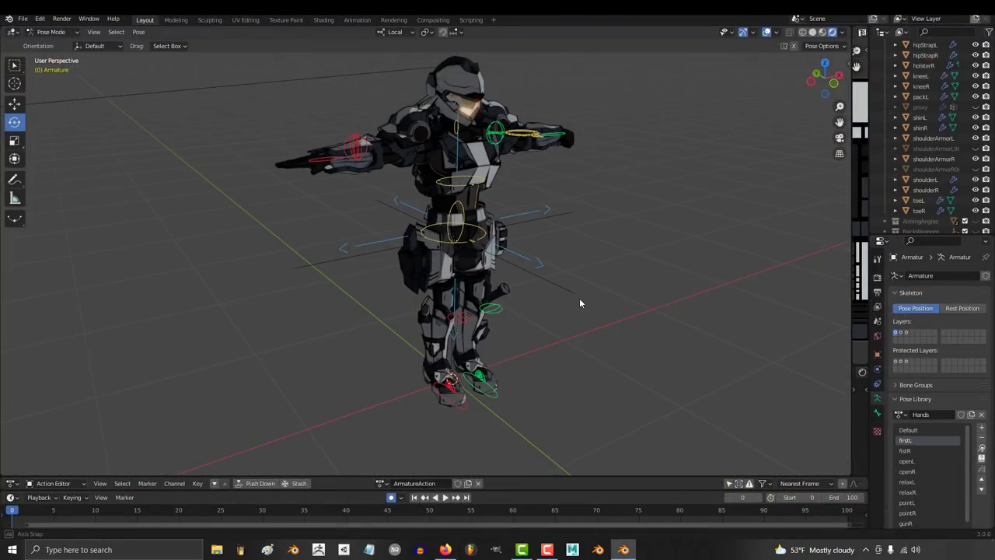
pyautogui.click(53, 32)
pyautogui.click(56, 44)
pyautogui.click(53, 32)
pyautogui.click(54, 67)
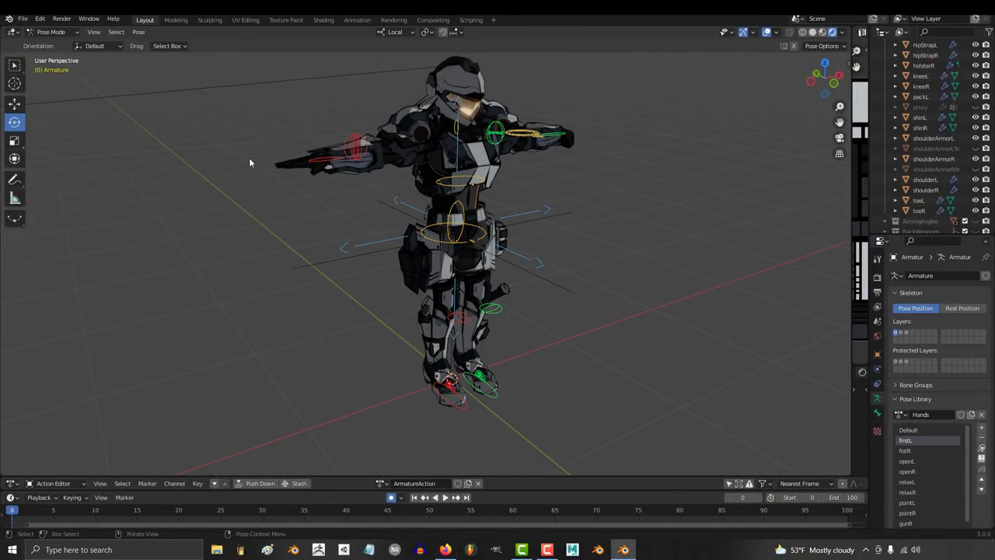
# Step: Put the armature in Edit Mode, then heart the temporary-hotkeys comment and autoscroll the comments
pyautogui.click(66, 35)
pyautogui.click(55, 58)
pyautogui.click(54, 31)
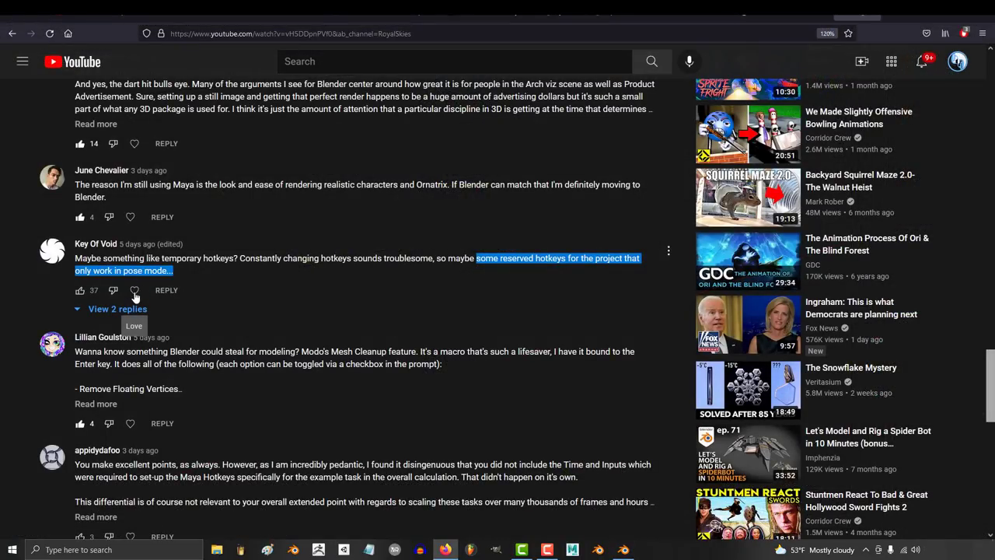
pyautogui.click(135, 293)
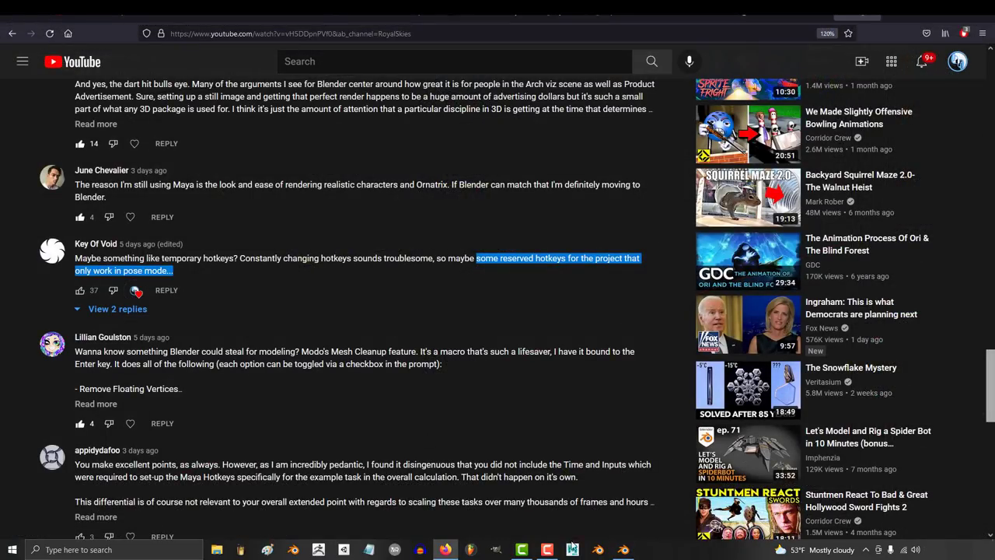
pyautogui.middleClick(39, 304)
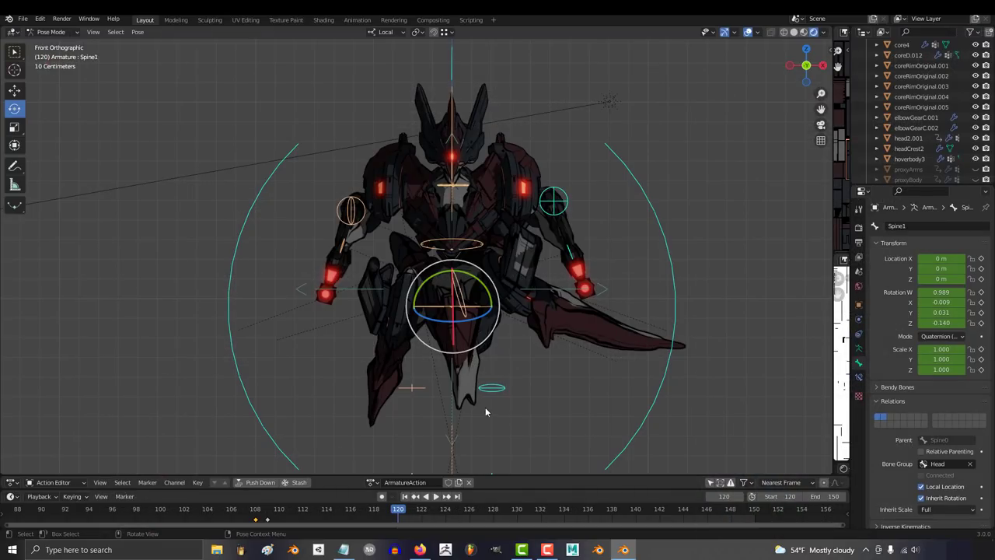
# Step: Rotate the Spine1 bone repeatedly, checking the pose from the right, top and front views
pyautogui.press('KP_3')
pyautogui.press('r')
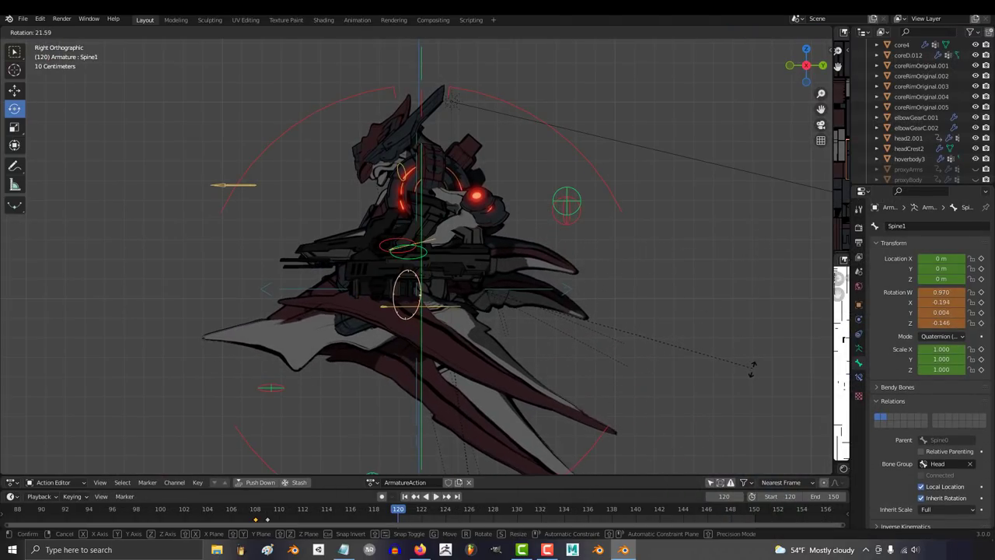
pyautogui.click(752, 370)
pyautogui.press('KP_7')
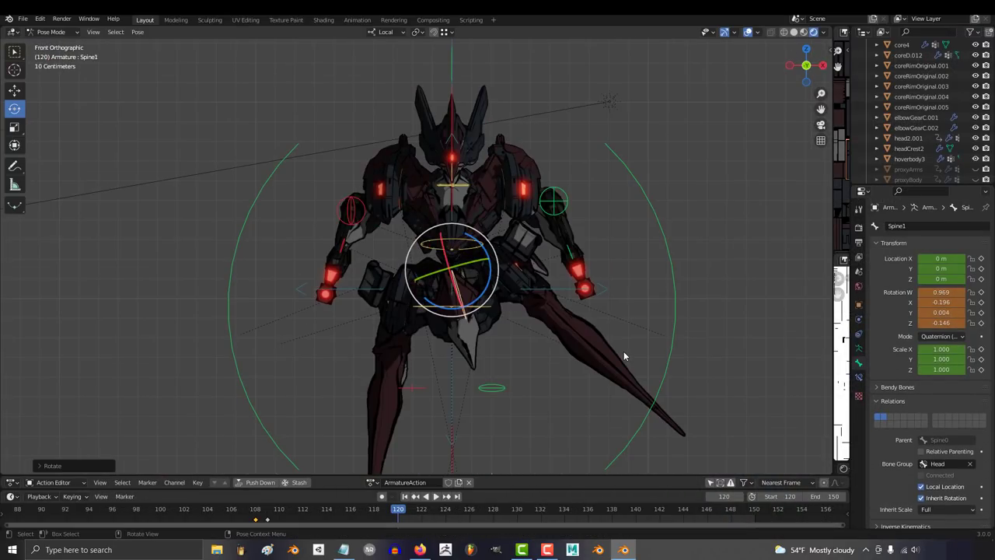
pyautogui.press('r')
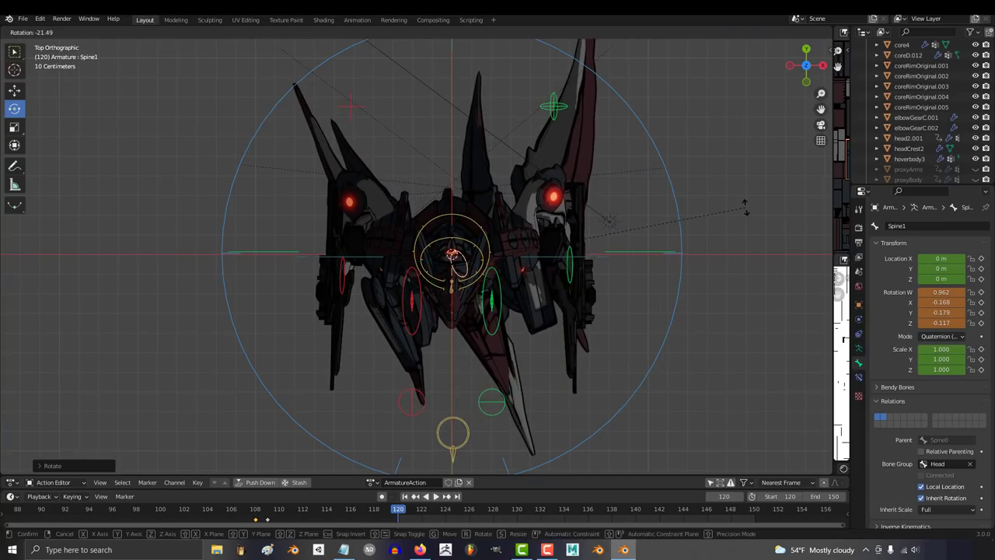
pyautogui.click(713, 233)
pyautogui.press('KP_1')
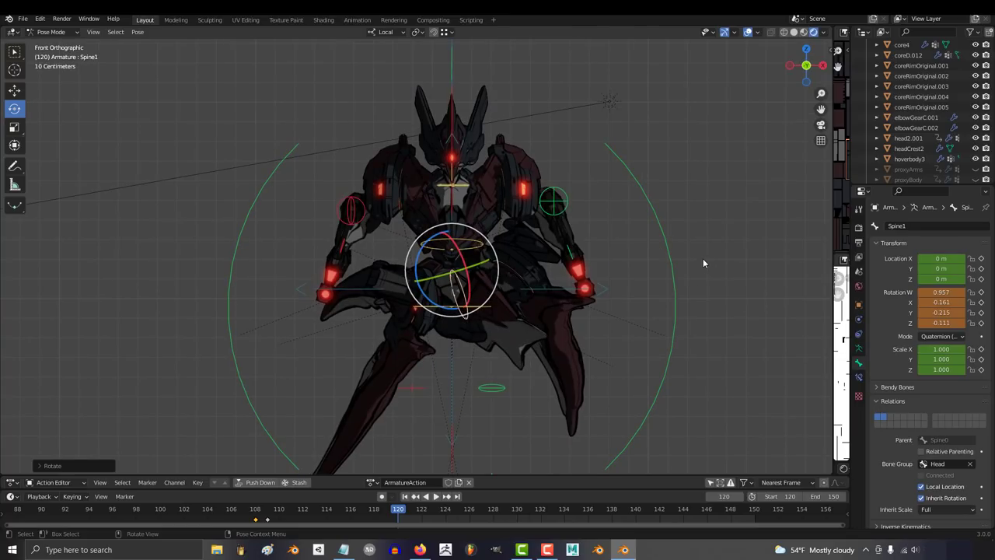
pyautogui.press('KP_7')
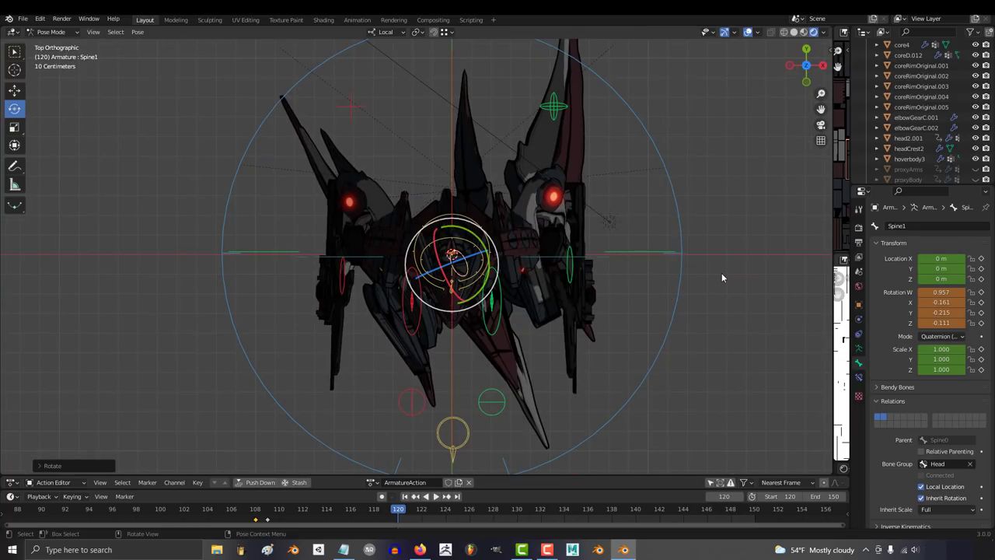
pyautogui.press('r')
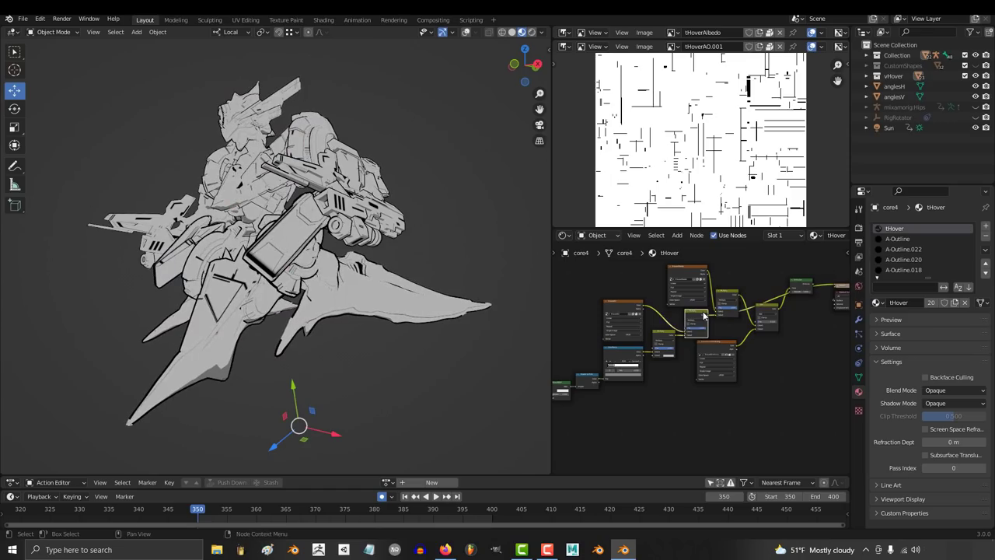
# Step: Show the hover robot in Material Preview, orbit to face it, then switch to Rendered shading
pyautogui.scroll(-3, 703, 316)
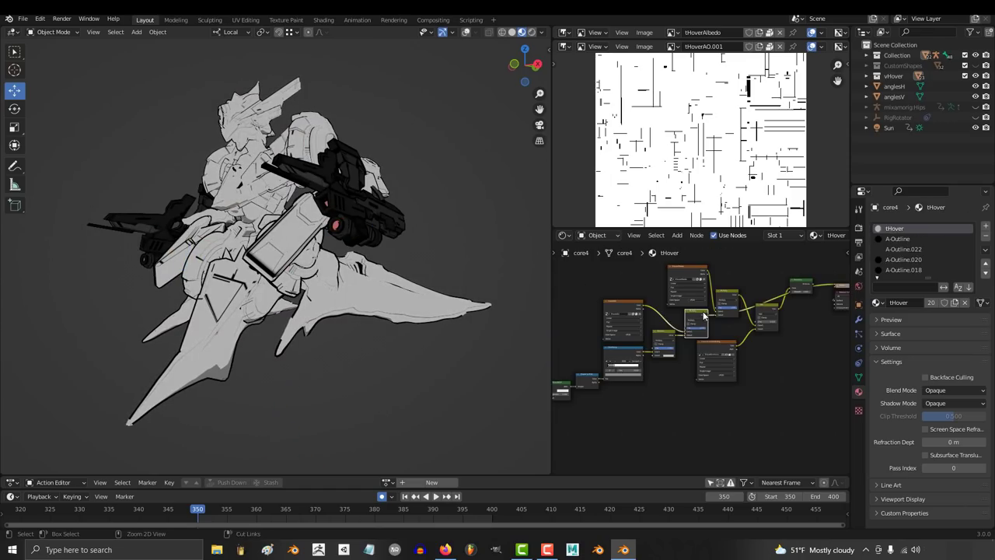
pyautogui.keyDown('ctrl'); pyautogui.keyDown('shift'); pyautogui.click(703, 315); pyautogui.keyUp('shift'); pyautogui.keyUp('ctrl')
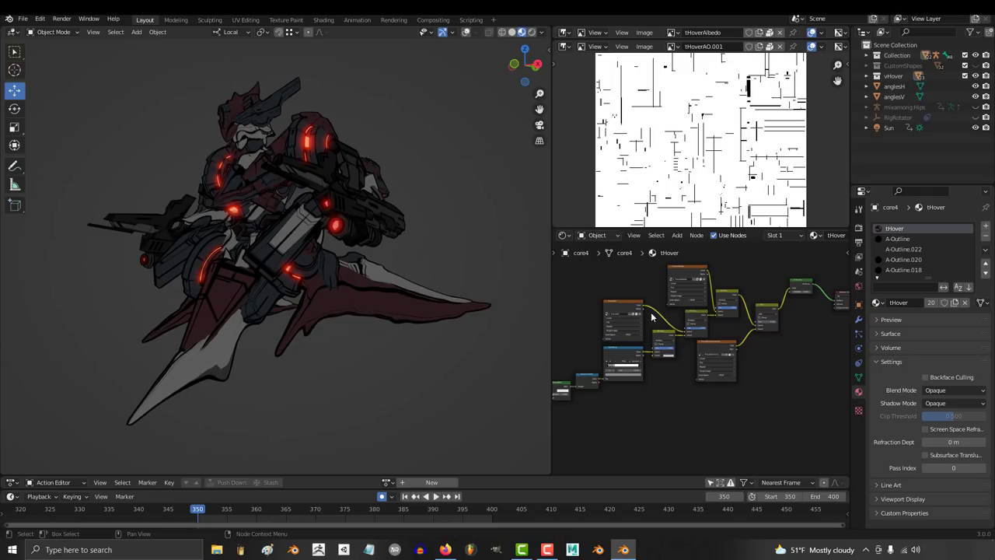
pyautogui.moveTo(497, 307); pyautogui.dragTo(433, 301, button='middle')
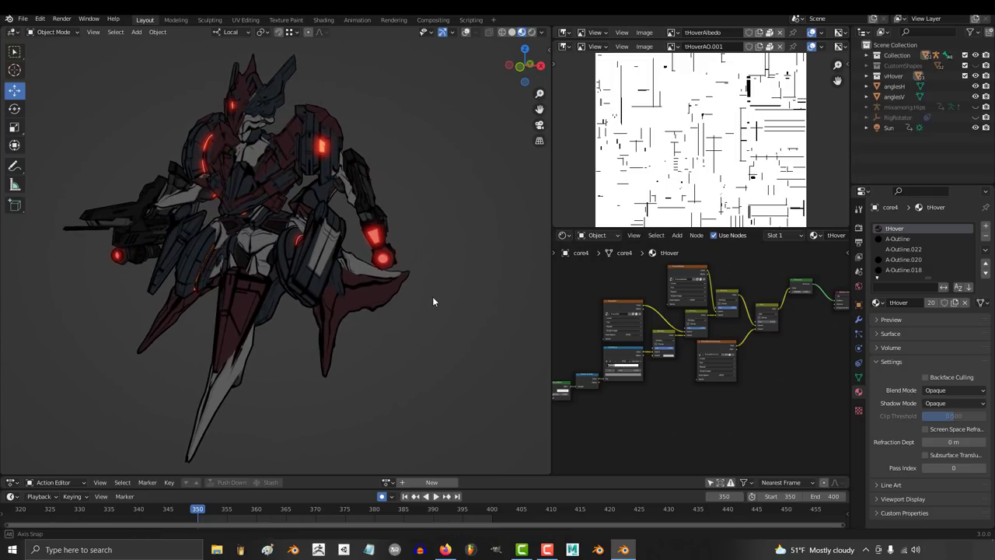
pyautogui.click(531, 32)
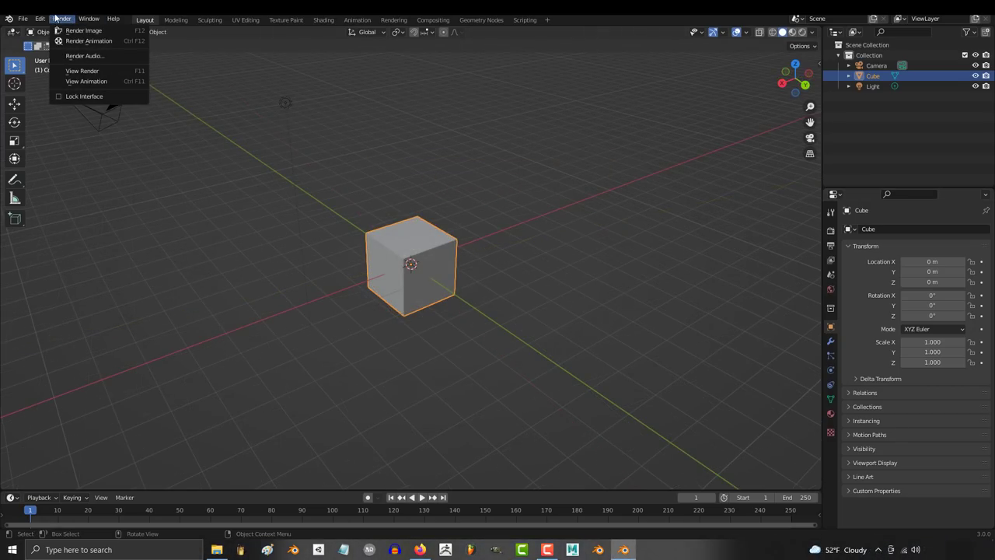
# Step: In maximized Preferences, filter Add-ons by 'node', enable Node Wrangler and expand its details
pyautogui.moveTo(40, 19)
pyautogui.click(72, 166)
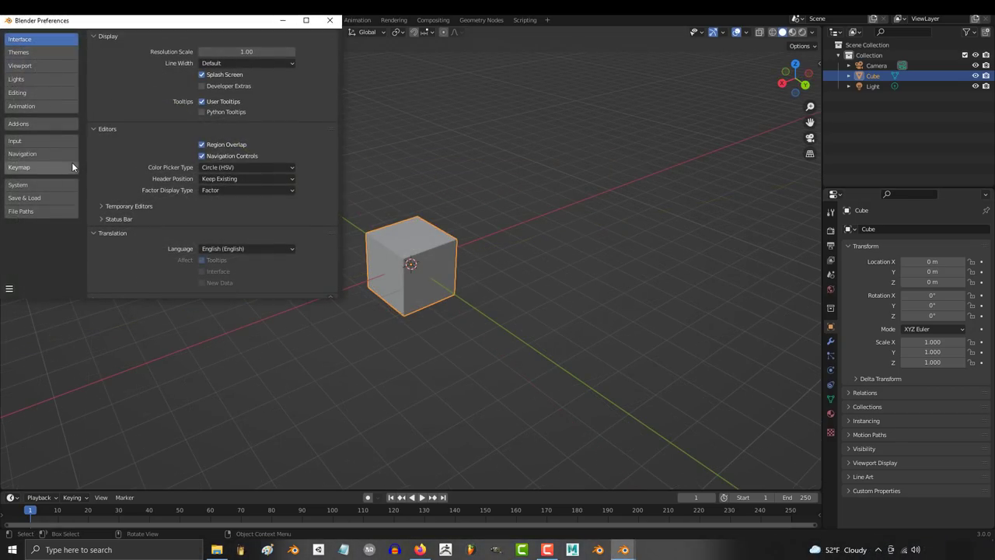
pyautogui.click(309, 24)
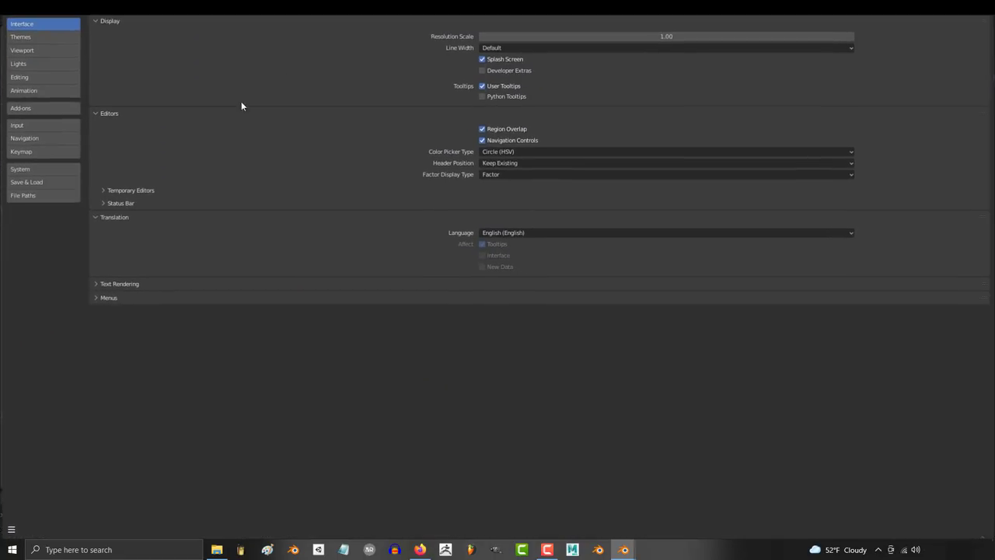
pyautogui.click(35, 106)
pyautogui.click(734, 32)
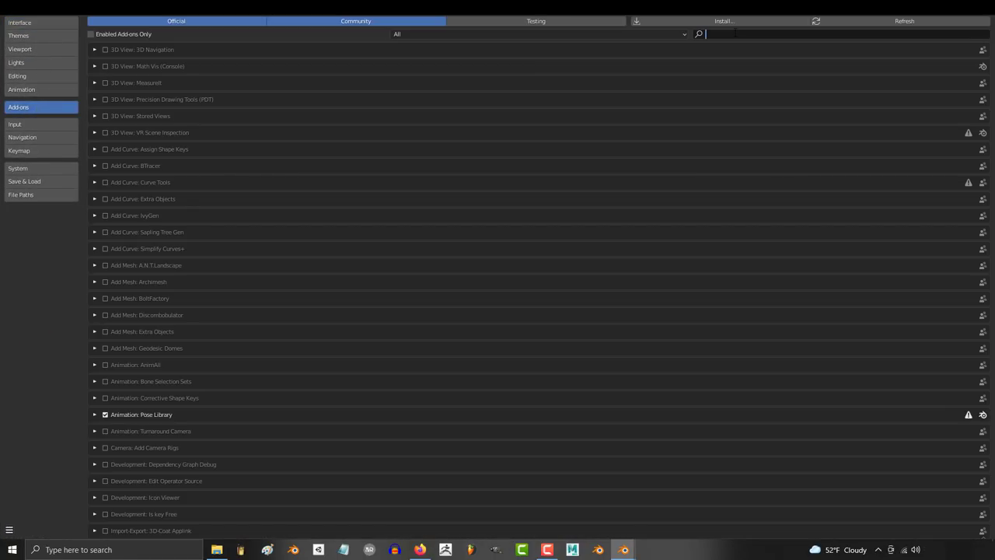
pyautogui.write('node')
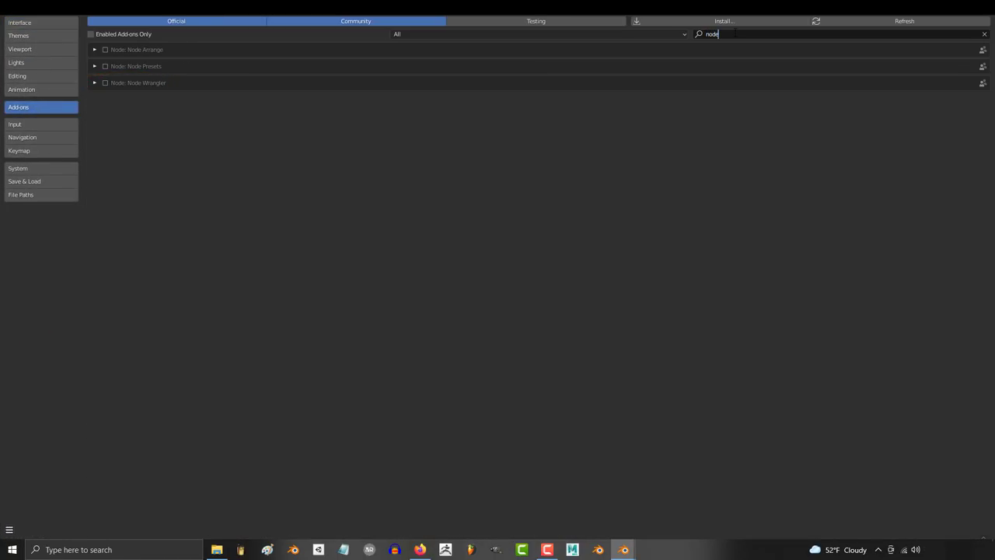
pyautogui.click(104, 82)
pyautogui.click(94, 82)
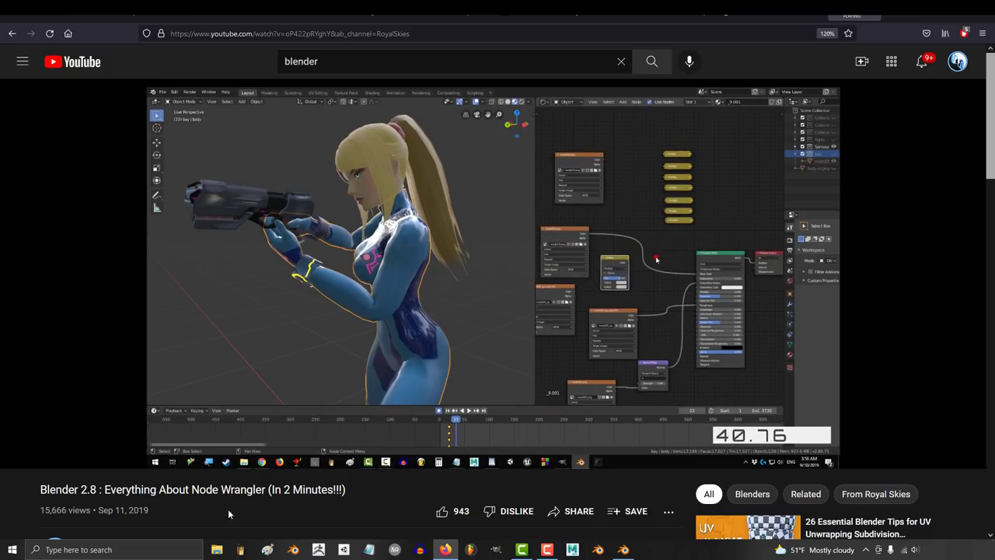
# Step: Switch to the Autodesk Texture Node Question page and read the question's opening line
pyautogui.hotkey('alt', 'Tab')
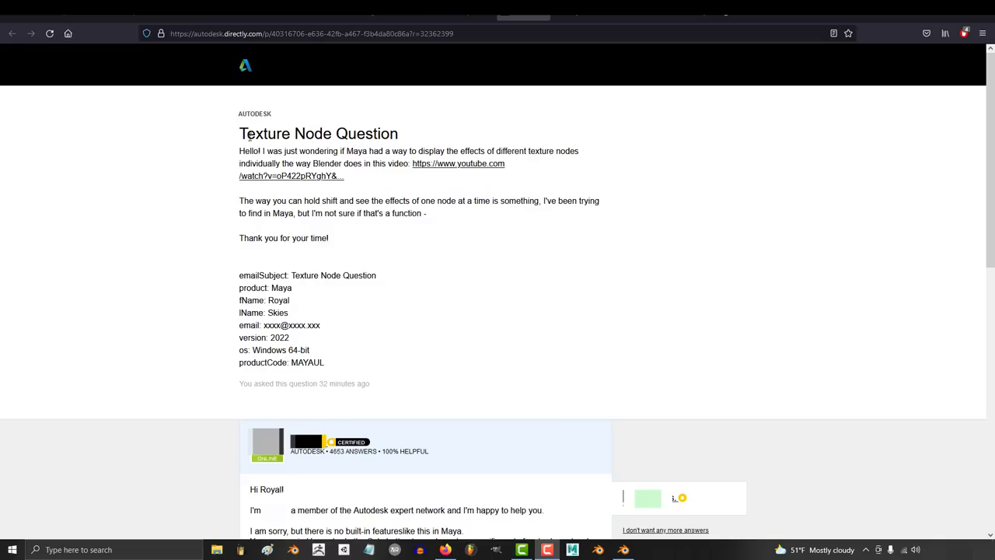
pyautogui.moveTo(242, 150); pyautogui.dragTo(389, 151)
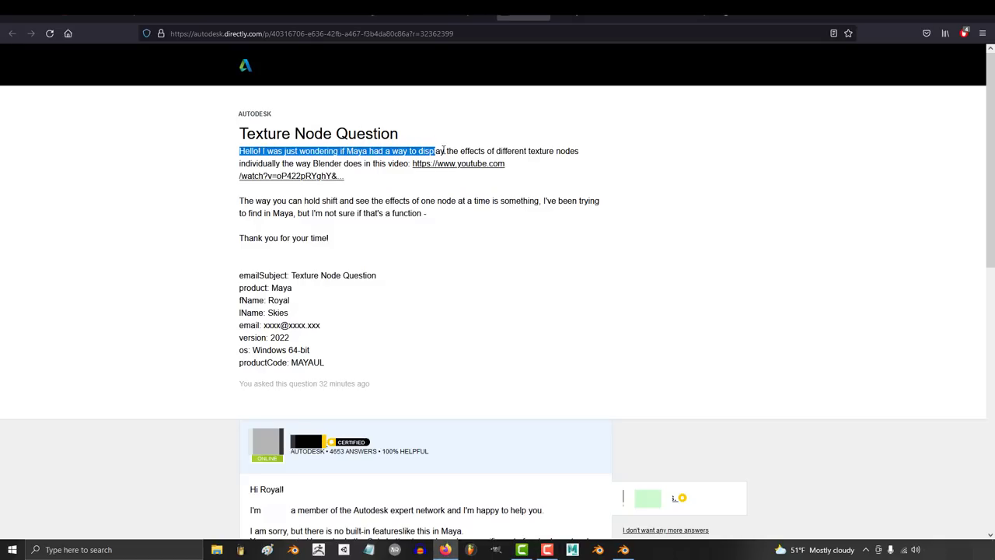
pyautogui.click(272, 162)
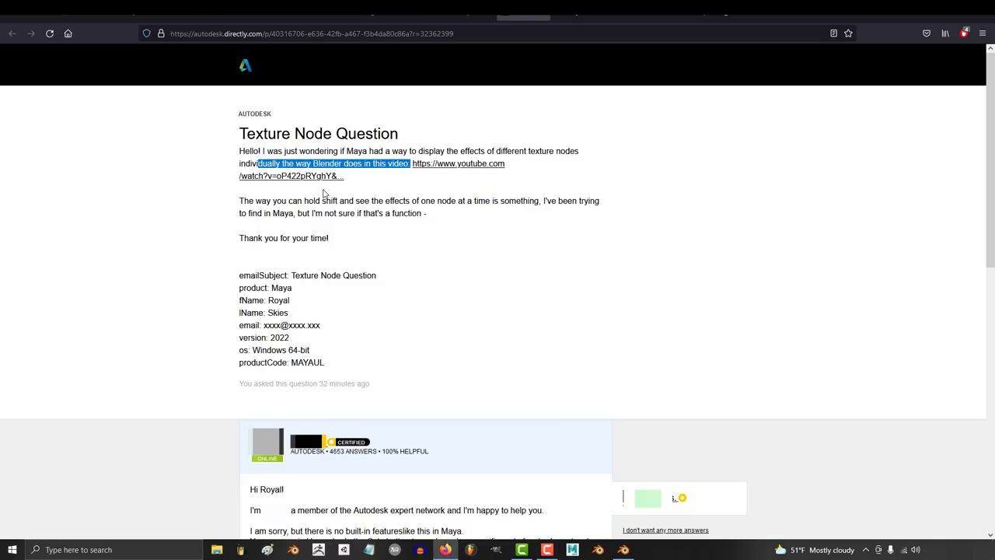
# Step: Scroll to the expert's answer and highlight the lines about the provided video and Maya Ideas
pyautogui.scroll(-5, 325, 194)
pyautogui.moveTo(255, 102); pyautogui.dragTo(519, 111)
pyautogui.moveTo(257, 122); pyautogui.dragTo(449, 132)
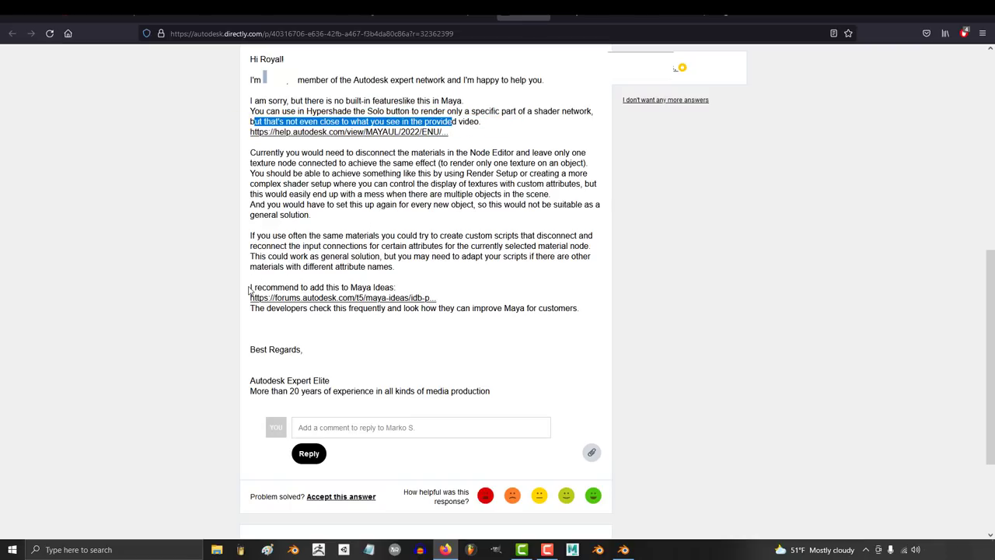
pyautogui.moveTo(251, 289); pyautogui.dragTo(270, 308)
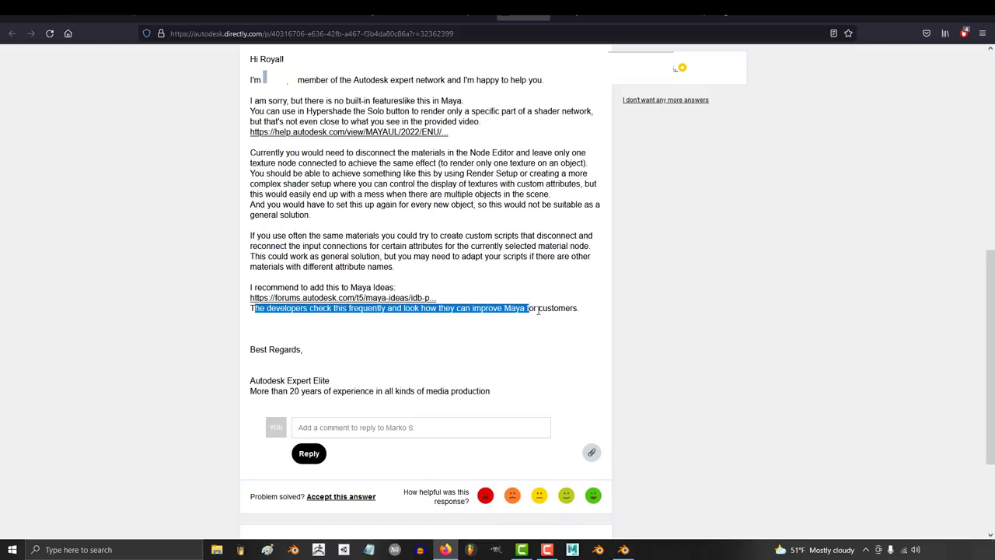
pyautogui.click(714, 360)
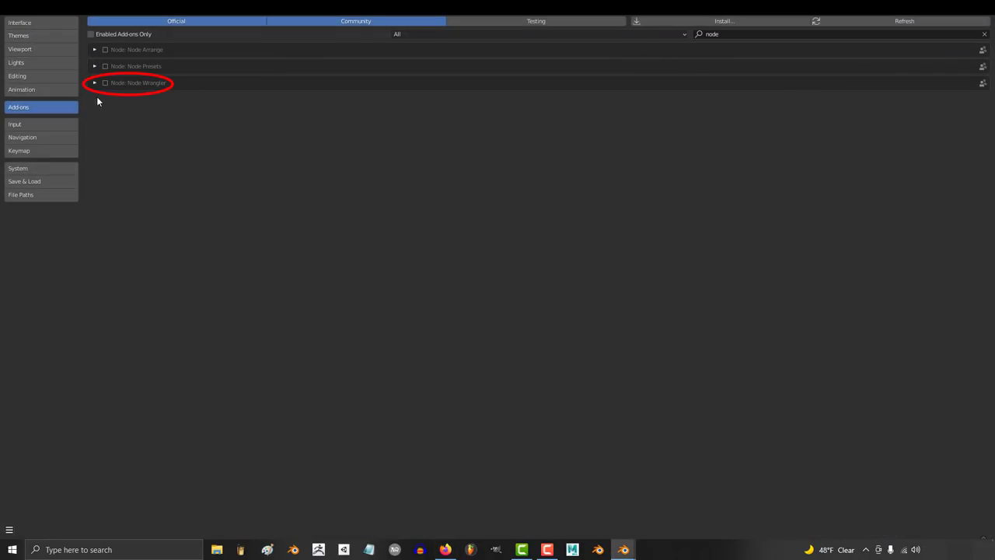
# Step: Expand Node Wrangler's details and toggle its checkbox on and off several times
pyautogui.click(94, 84)
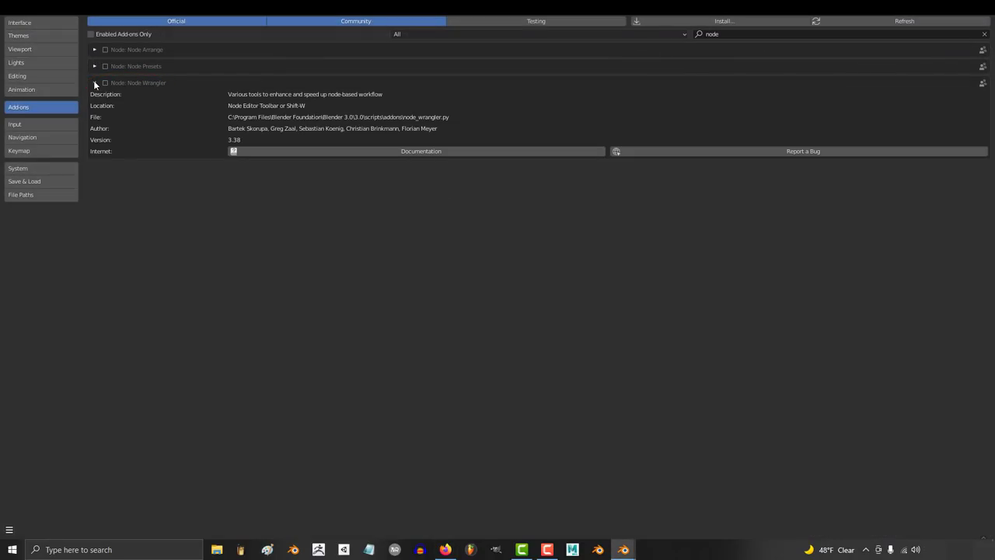
pyautogui.click(105, 83)
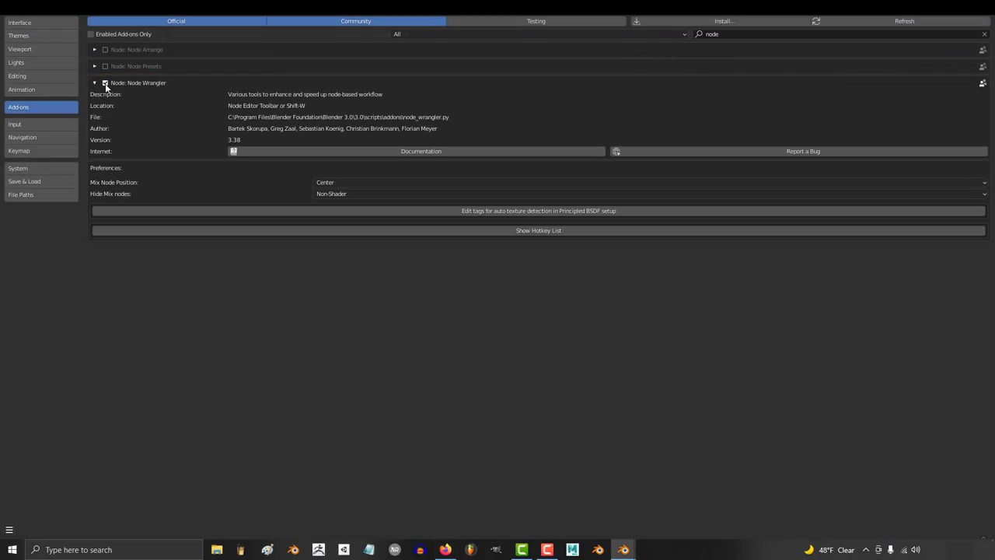
pyautogui.click(105, 83)
pyautogui.click(105, 83)
pyautogui.click(105, 83)
pyautogui.click(104, 83)
pyautogui.click(105, 83)
pyautogui.click(105, 83)
# Step: Collapse and re-expand Node Wrangler's details, then toggle it until it ends up enabled
pyautogui.click(94, 83)
pyautogui.click(94, 83)
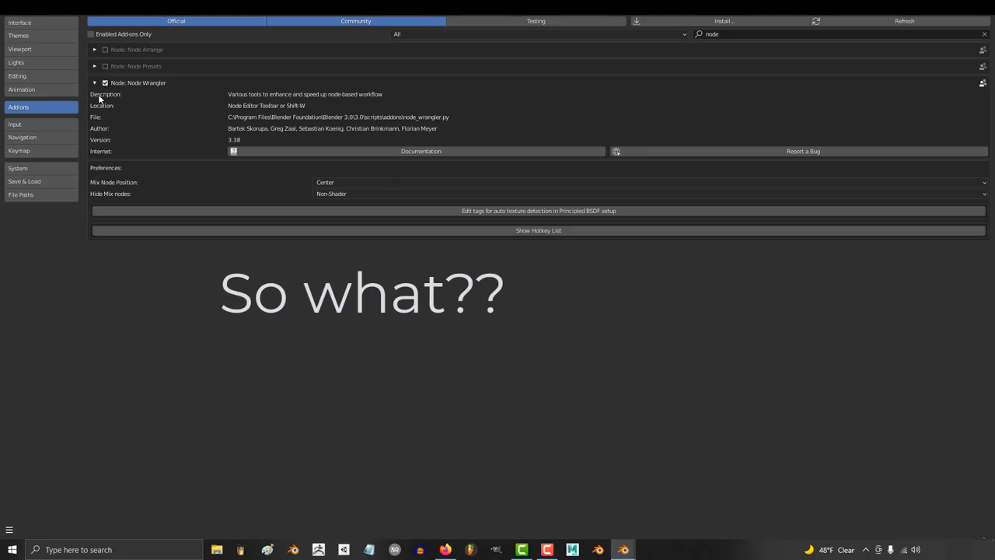
pyautogui.click(104, 83)
pyautogui.click(105, 83)
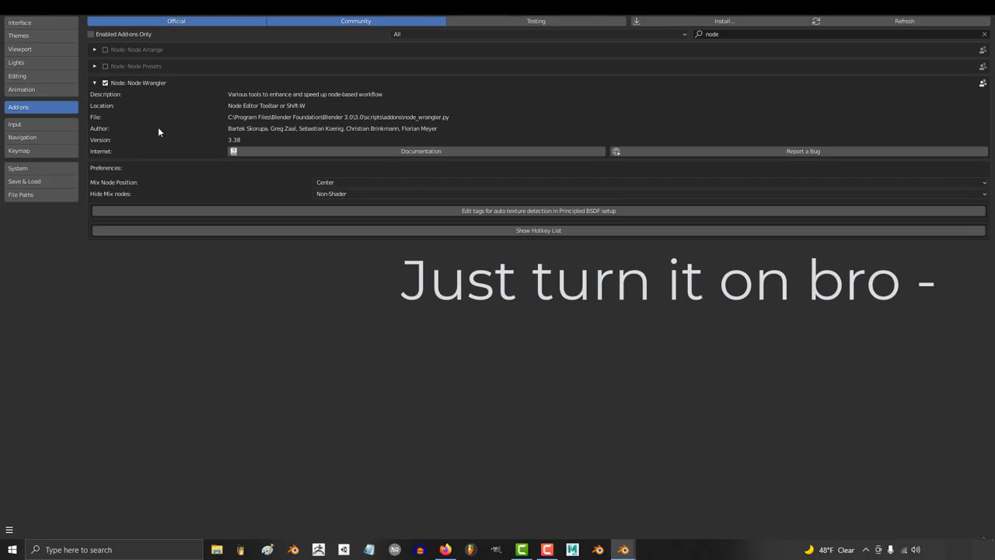
pyautogui.click(105, 83)
pyautogui.click(105, 83)
pyautogui.click(105, 83)
pyautogui.click(105, 83)
pyautogui.click(105, 83)
pyautogui.click(109, 84)
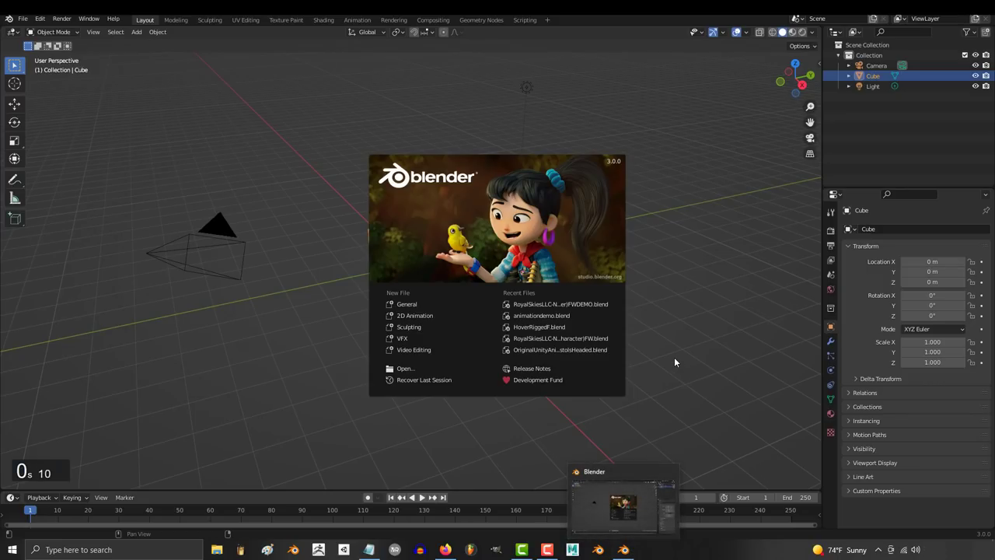
# Step: Dismiss the splash screen and filter the add-ons in maximized Preferences by 'node'
pyautogui.click(674, 360)
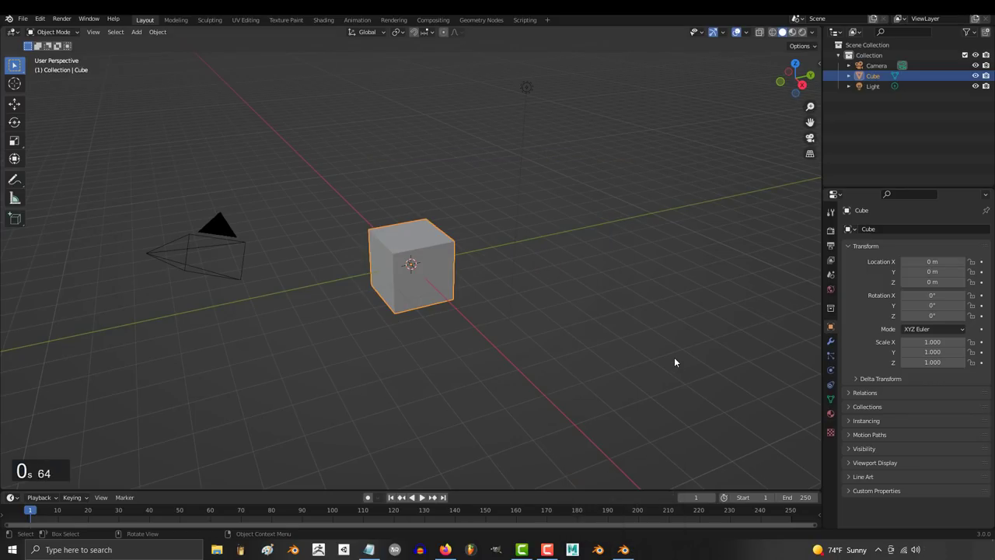
pyautogui.click(40, 18)
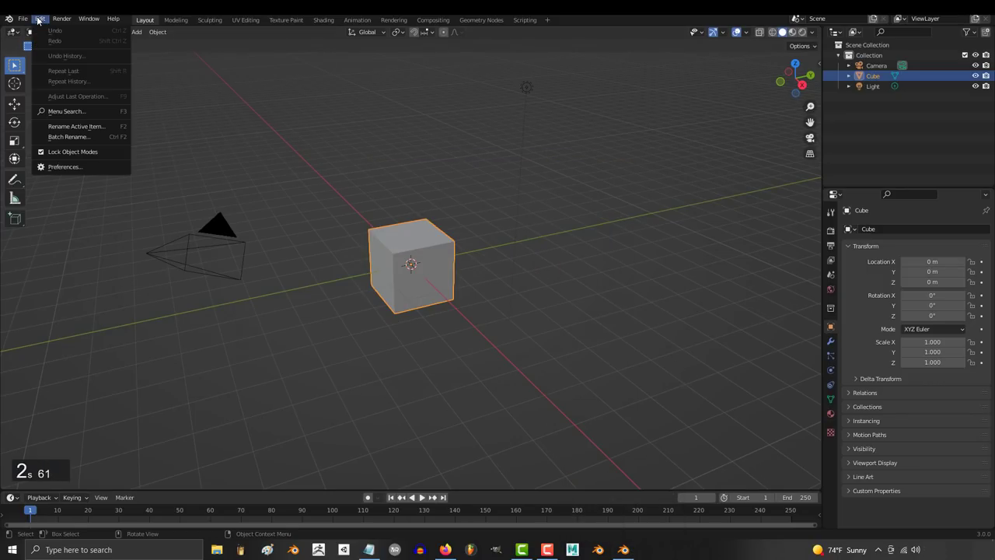
pyautogui.click(96, 167)
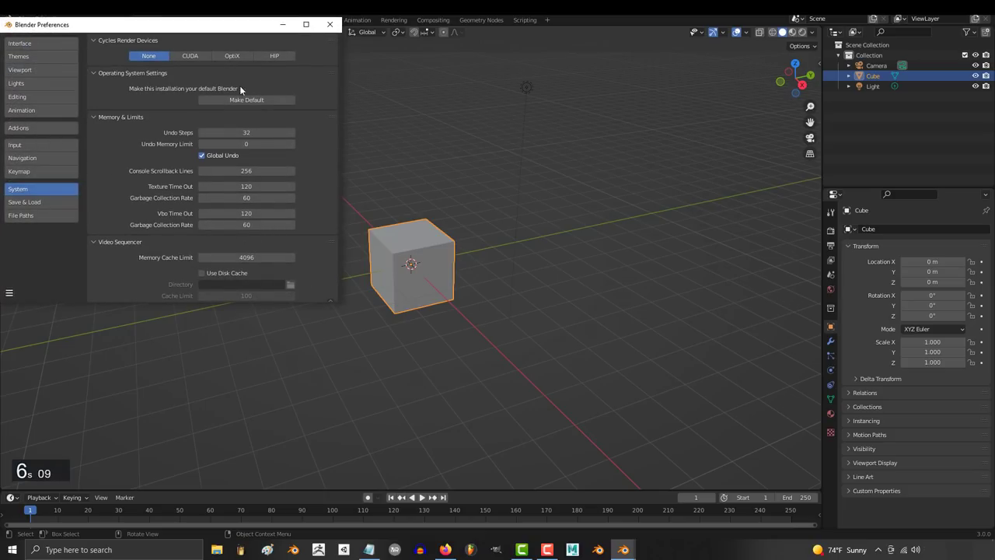
pyautogui.click(306, 24)
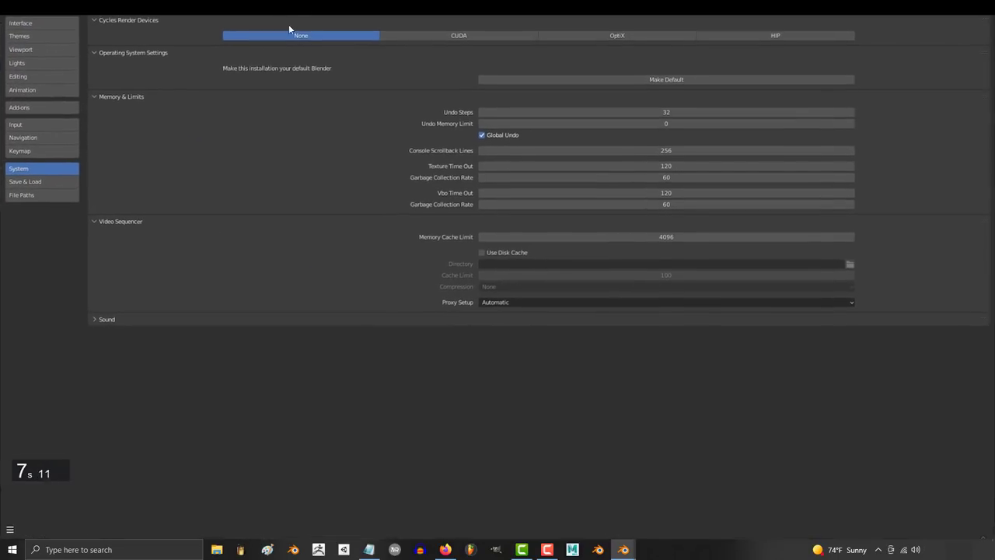
pyautogui.click(42, 110)
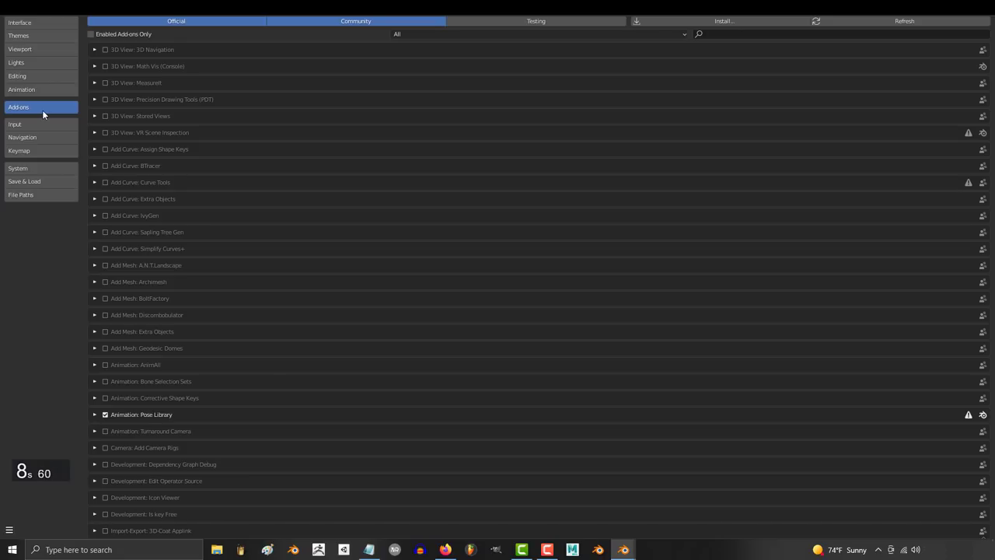
pyautogui.click(743, 35)
pyautogui.write('node')
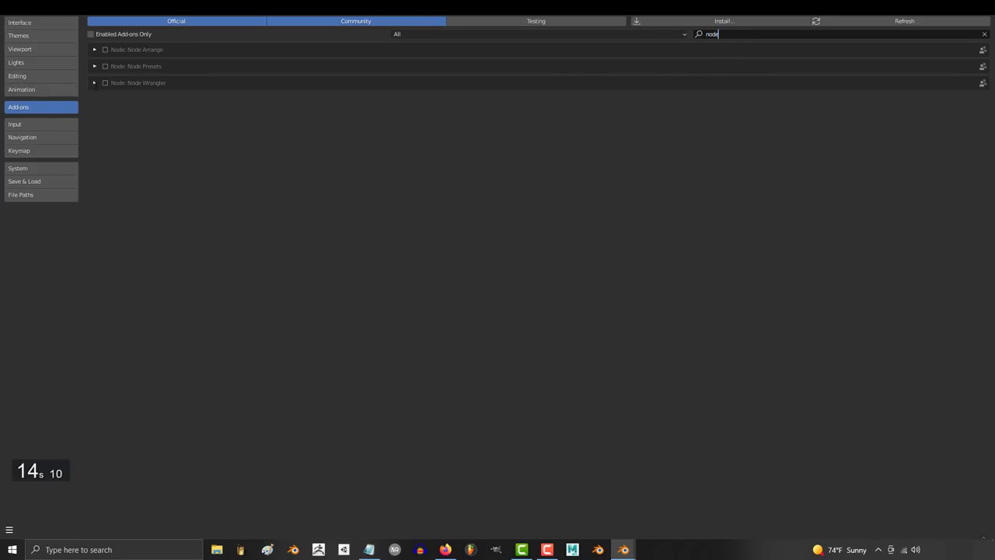
# Step: Enable Node Wrangler, clear the add-on search and close Preferences
pyautogui.click(94, 82)
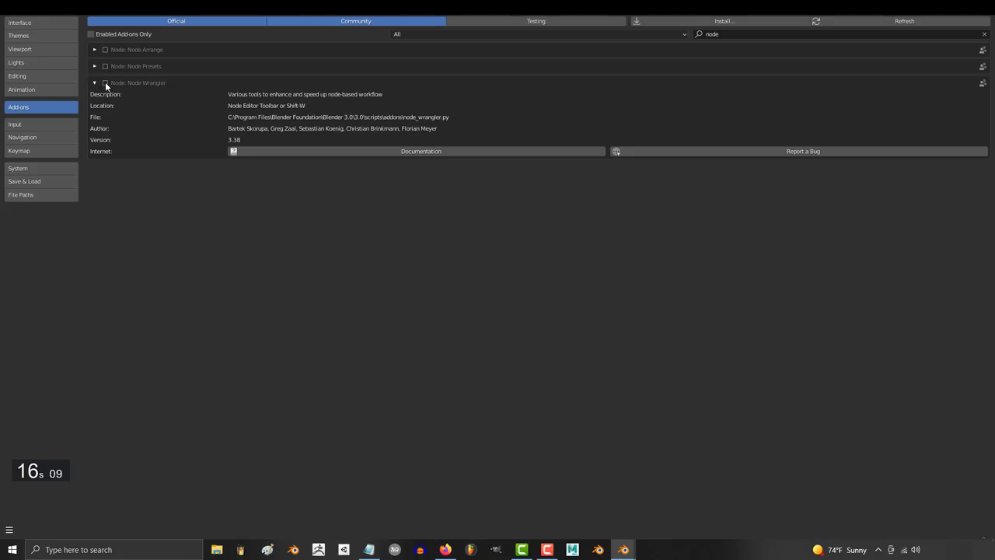
pyautogui.click(105, 82)
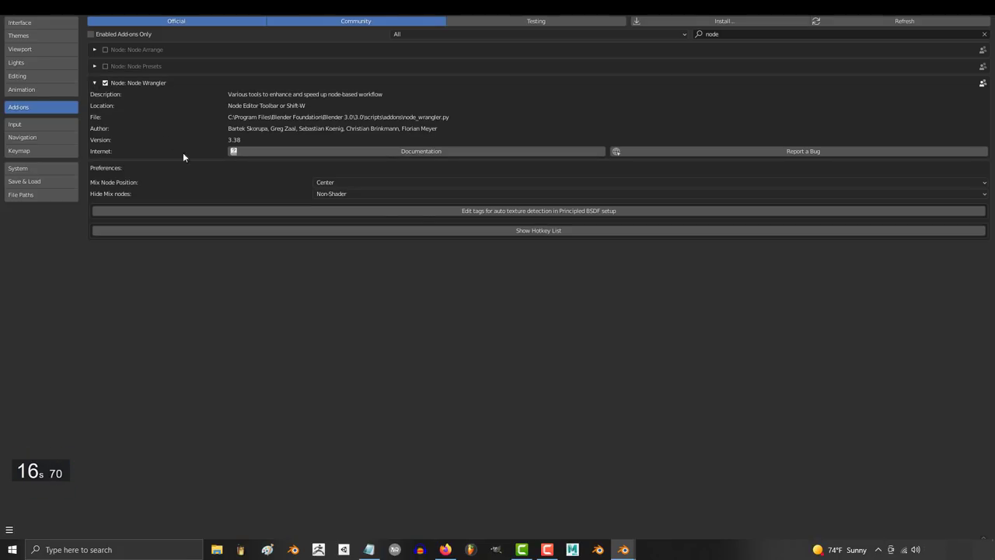
pyautogui.click(985, 34)
pyautogui.click(649, 321)
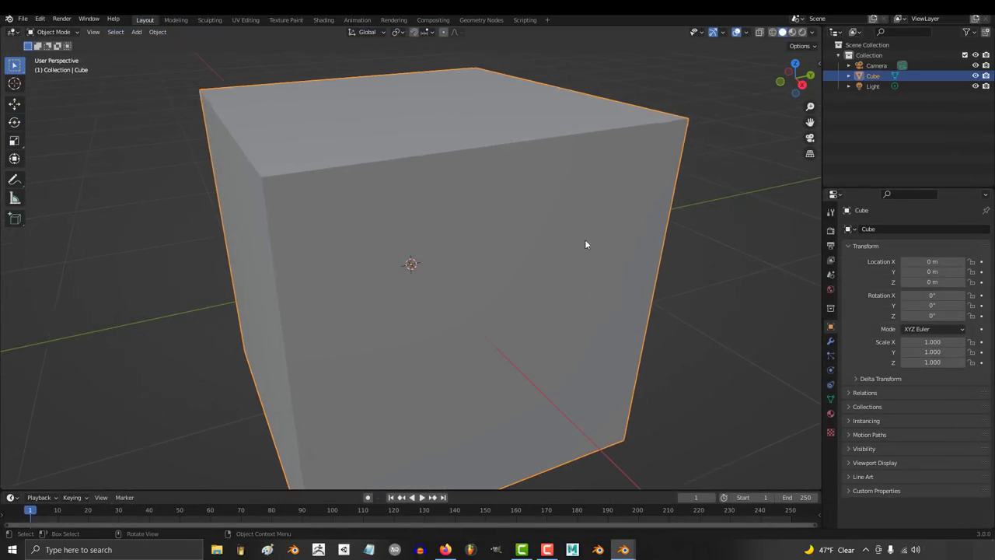
# Step: Orbit around the default cube and put it into Edit Mode
pyautogui.scroll(-8, 607, 275)
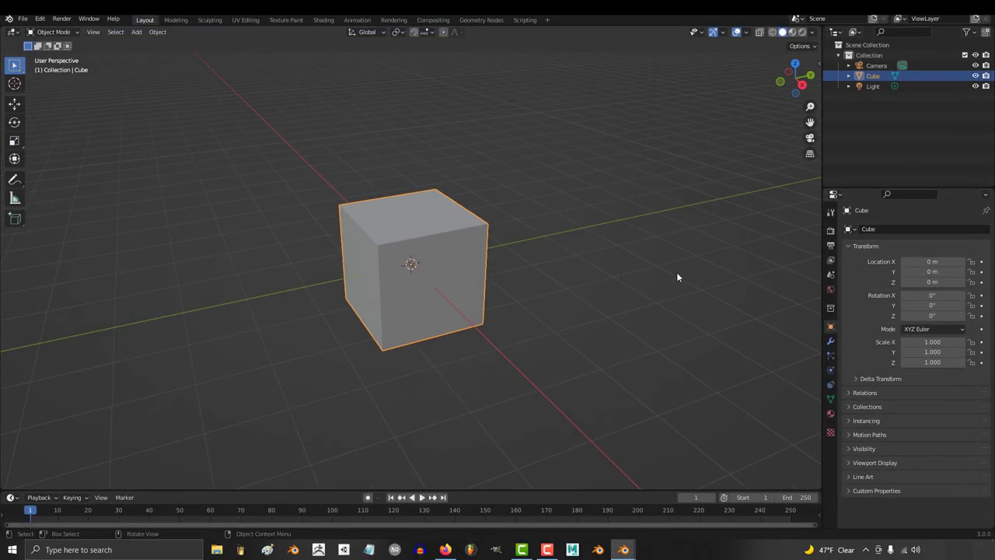
pyautogui.moveTo(677, 278); pyautogui.dragTo(371, 251, button='middle')
pyautogui.press('Tab')
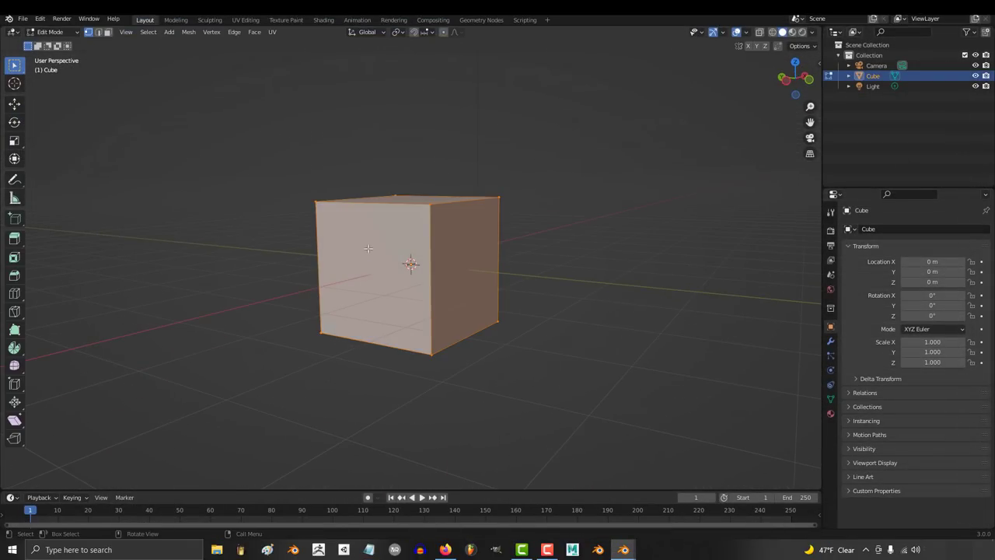
# Step: Open the 2016 Blender analytics PDF and highlight the 6,972,831 downloads and the user estimate
pyautogui.moveTo(560, 222)
pyautogui.mouseDown(button='middle')
pyautogui.moveTo(521, 247)
pyautogui.moveTo(567, 240)
pyautogui.mouseUp(button='middle')
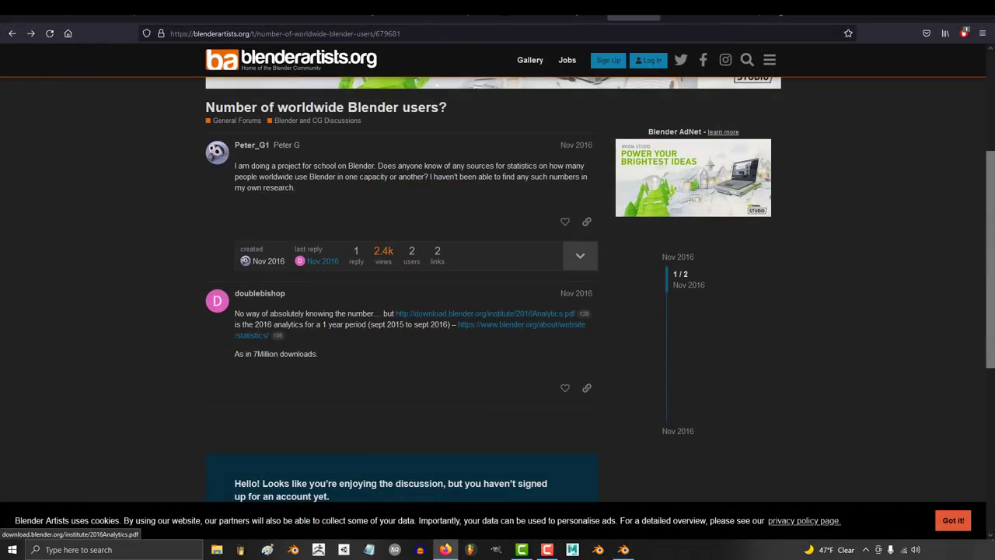
pyautogui.click(459, 315)
pyautogui.moveTo(507, 384); pyautogui.dragTo(544, 383)
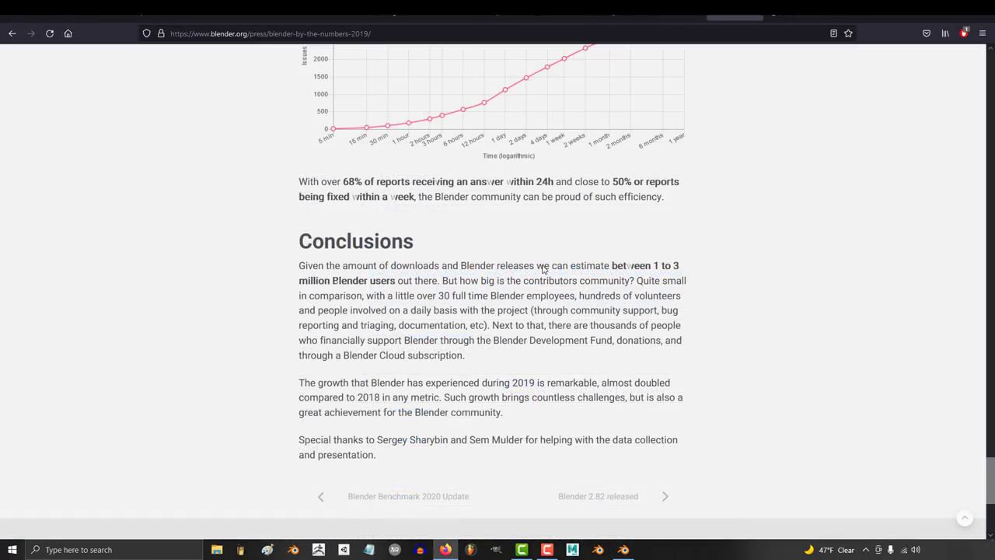
pyautogui.moveTo(536, 268); pyautogui.dragTo(659, 266)
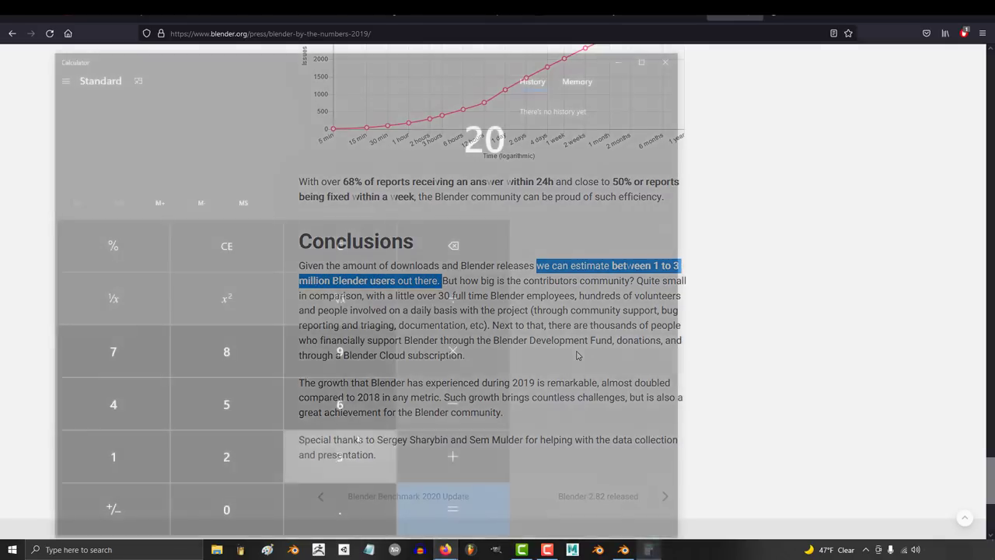
pyautogui.click(452, 351)
# Step: Enter 2,000,000 as the multiplier and compute the product, 40,000,000
pyautogui.click(226, 457)
pyautogui.doubleClick(233, 505)
pyautogui.doubleClick(233, 505)
pyautogui.doubleClick(233, 506)
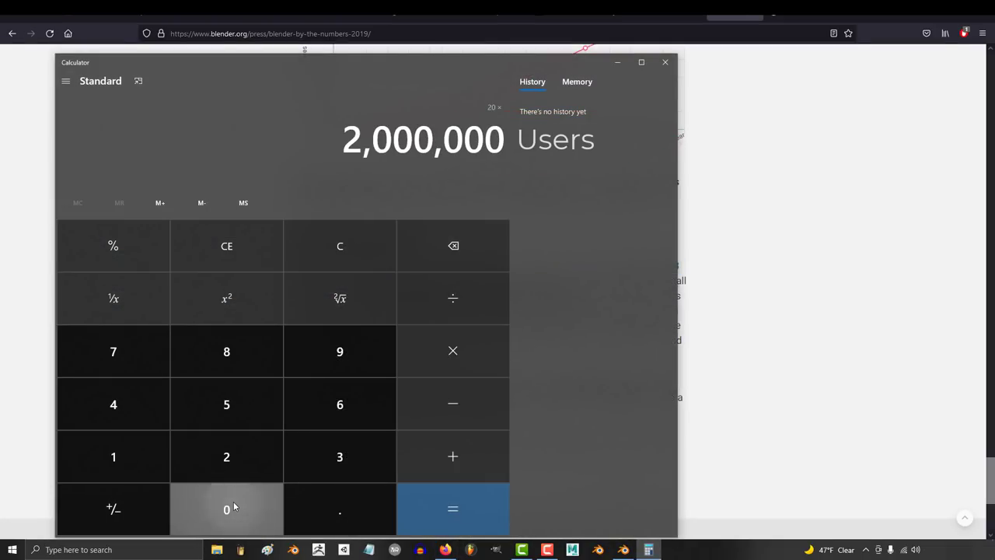
pyautogui.click(454, 507)
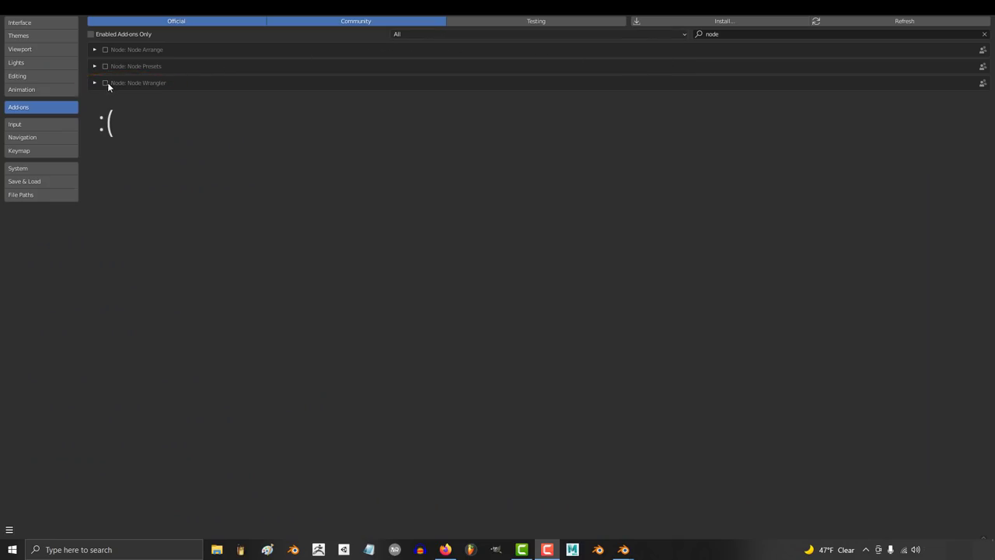
# Step: Expand Node: Node Wrangler's details, tick it on, then untick it again
pyautogui.click(95, 83)
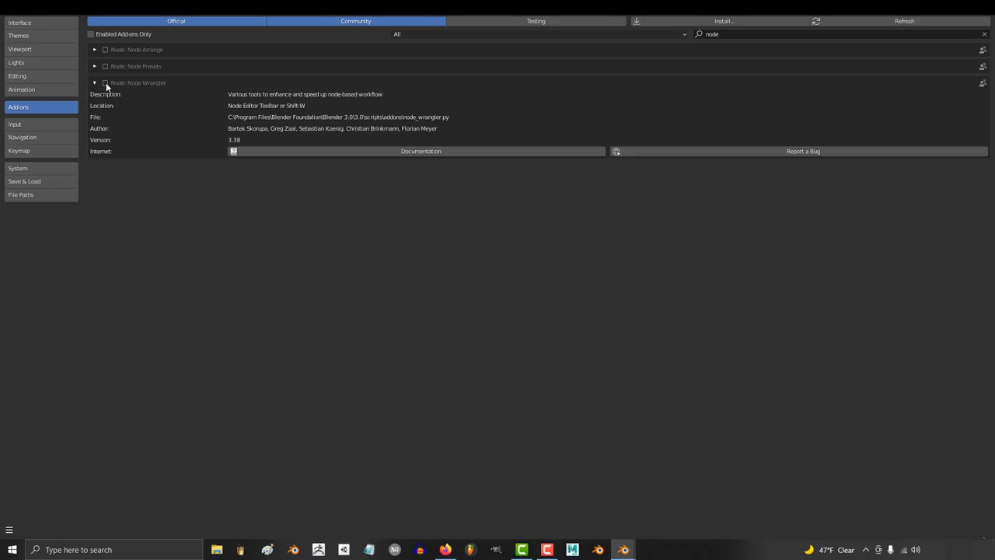
pyautogui.click(105, 82)
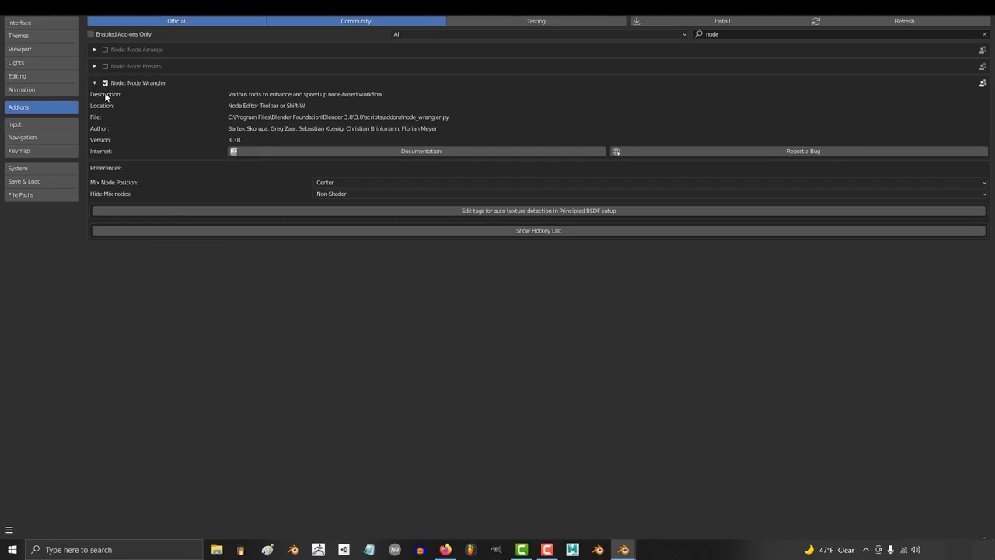
pyautogui.click(106, 82)
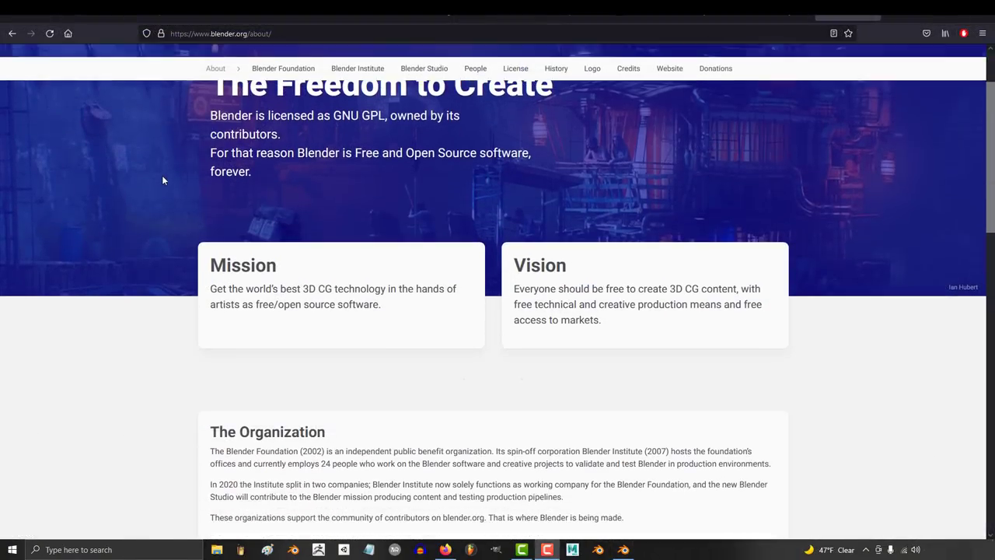
pyautogui.scroll(-1, 162, 180)
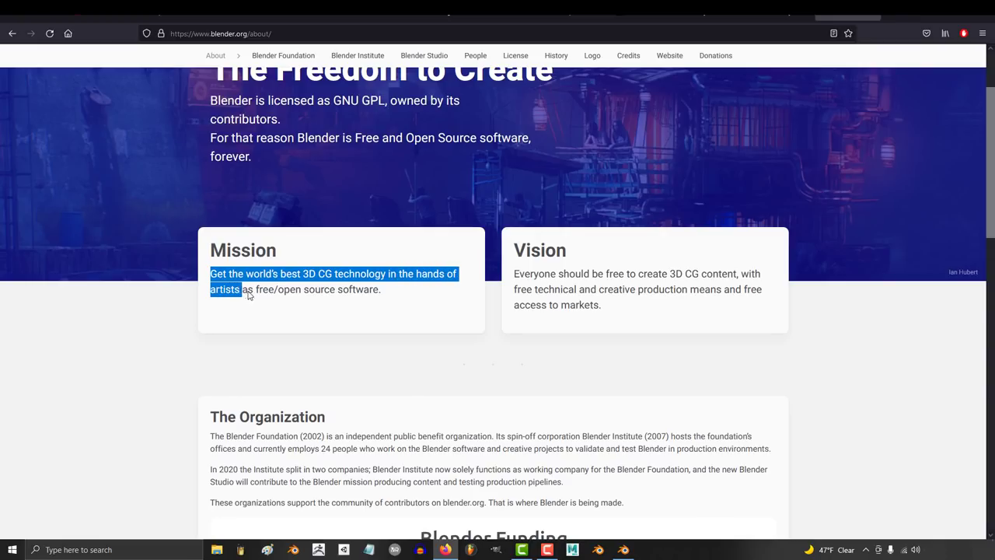
pyautogui.click(394, 293)
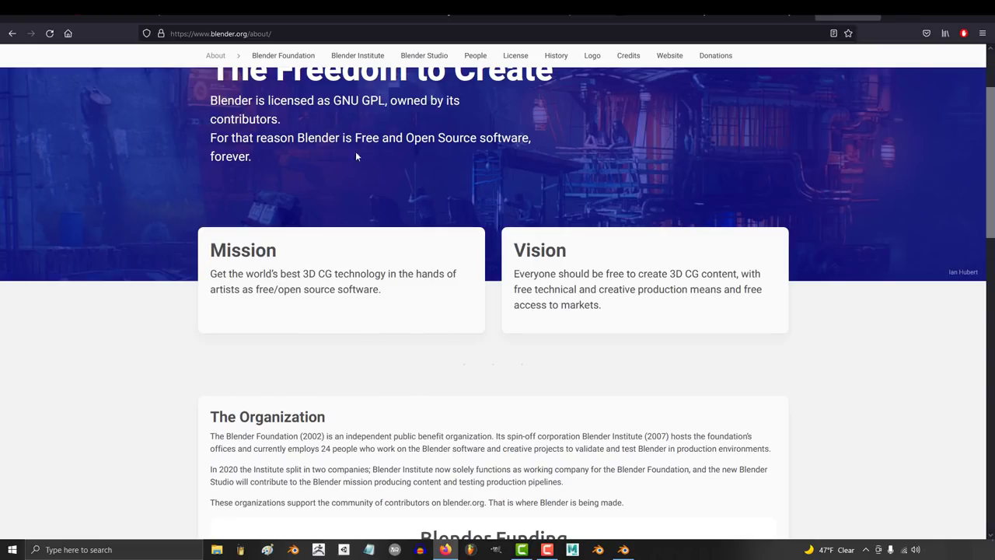
pyautogui.scroll(-1, 325, 318)
pyautogui.scroll(1, 325, 318)
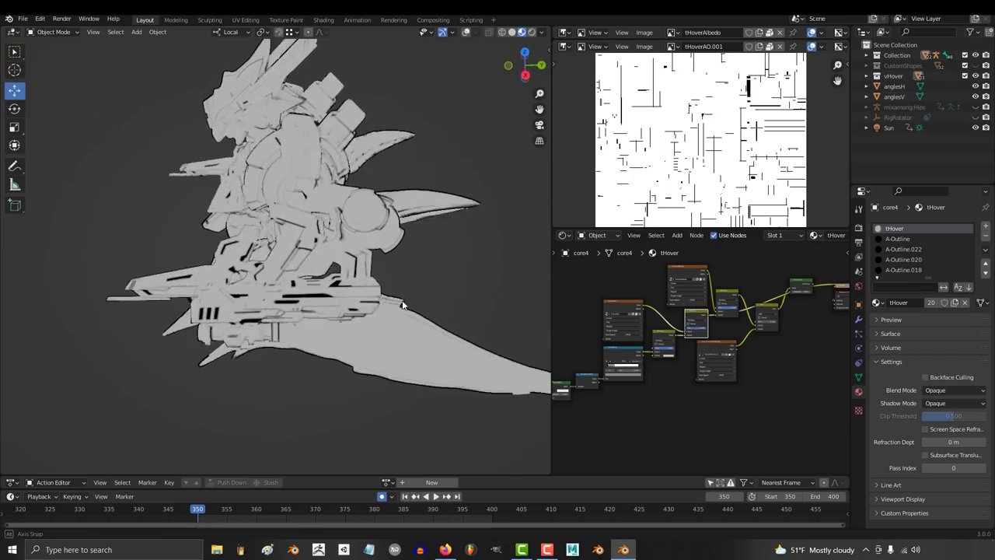
pyautogui.moveTo(401, 304)
pyautogui.mouseDown(button='middle')
pyautogui.moveTo(494, 307)
pyautogui.moveTo(393, 310)
pyautogui.moveTo(298, 288)
pyautogui.moveTo(398, 303)
pyautogui.mouseUp(button='middle')
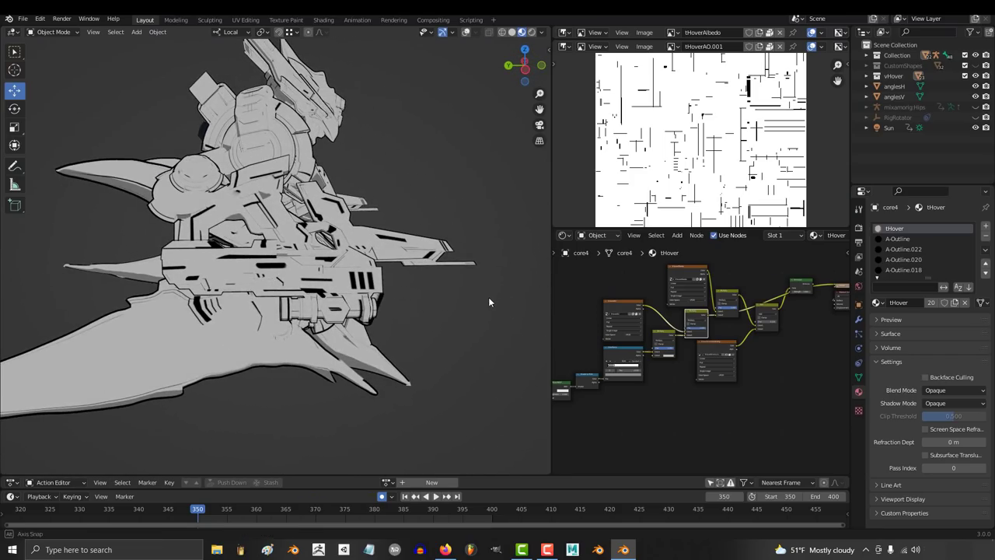
# Step: Orbit the mech model to front and side views, briefly highlighting the Blender employee count
pyautogui.moveTo(489, 298); pyautogui.dragTo(382, 286, button='middle')
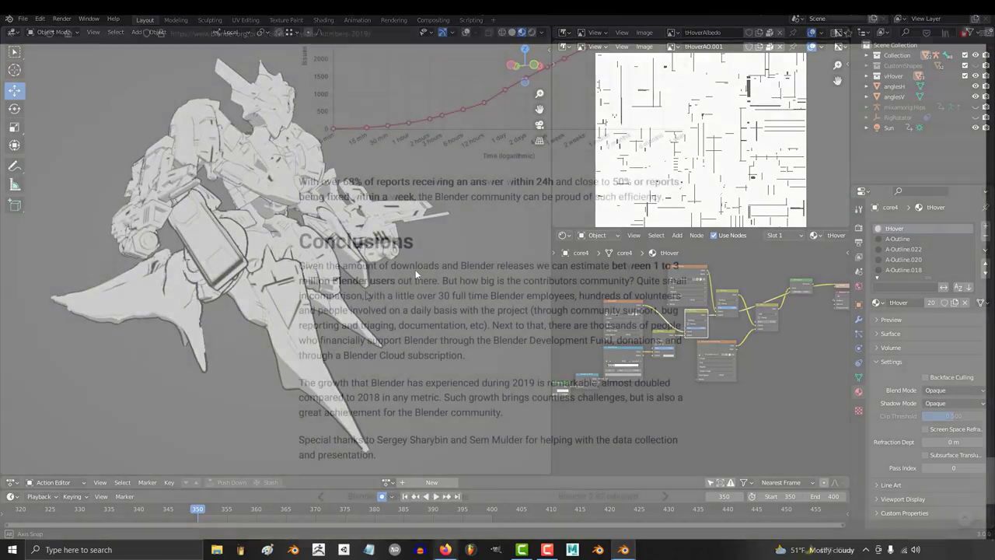
pyautogui.moveTo(373, 297); pyautogui.dragTo(579, 300)
pyautogui.click(537, 313)
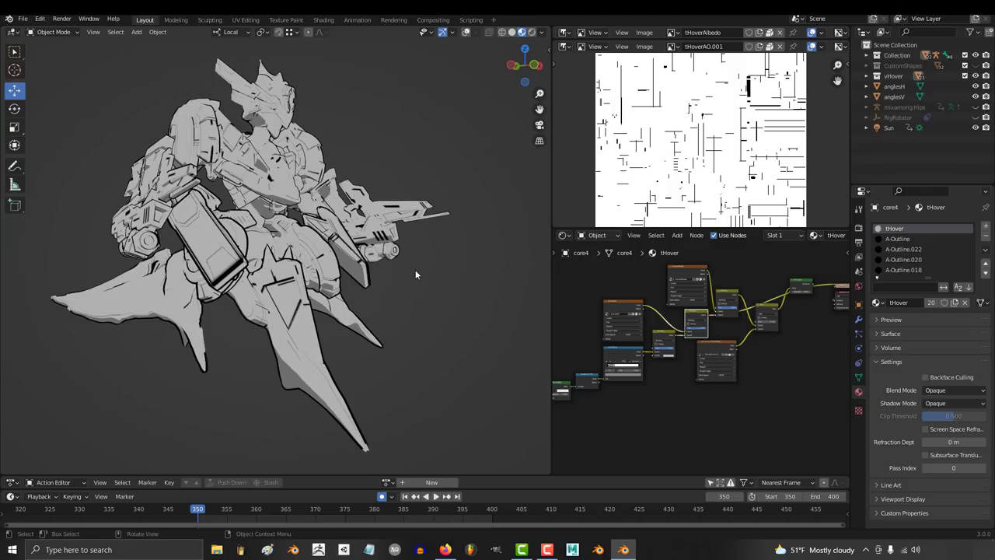
pyautogui.moveTo(429, 275); pyautogui.dragTo(497, 293, button='middle')
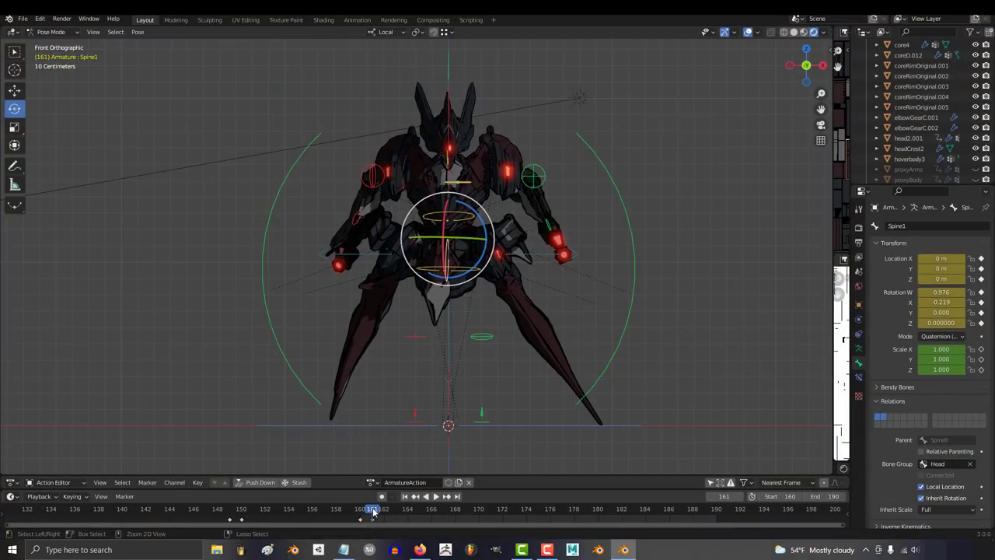
pyautogui.moveTo(373, 509); pyautogui.dragTo(707, 512)
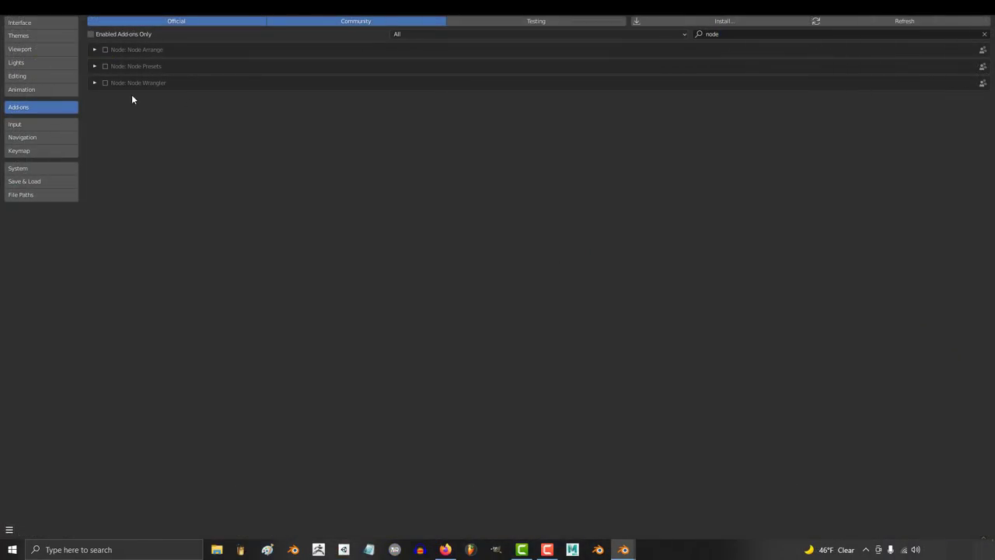
# Step: Expand Node Wrangler in Add-ons, enable it, then disable it again
pyautogui.click(94, 82)
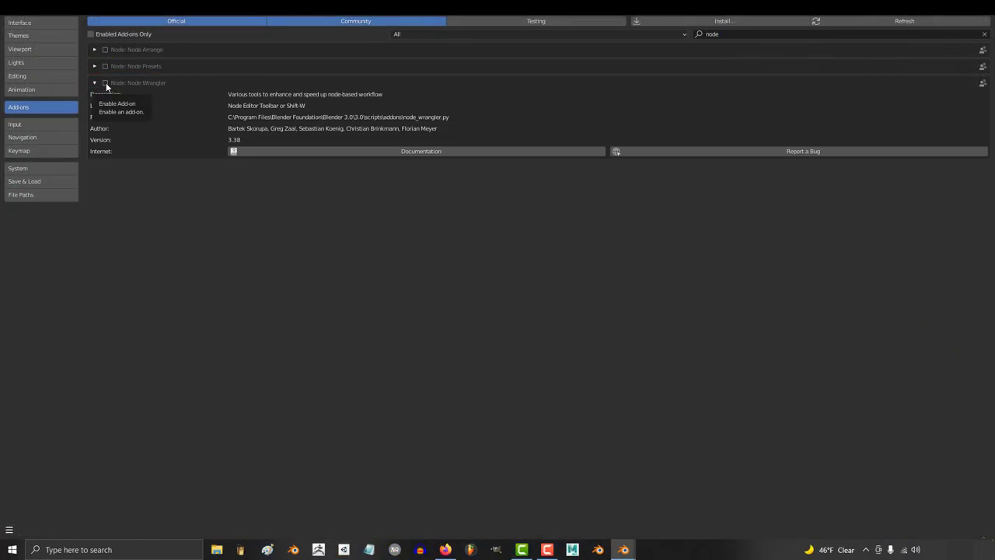
pyautogui.click(106, 83)
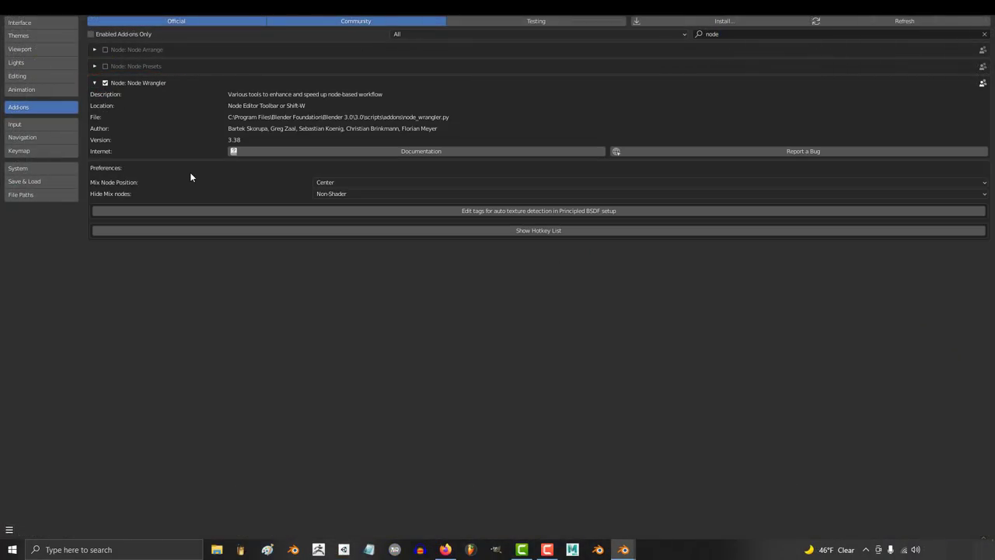
pyautogui.click(106, 82)
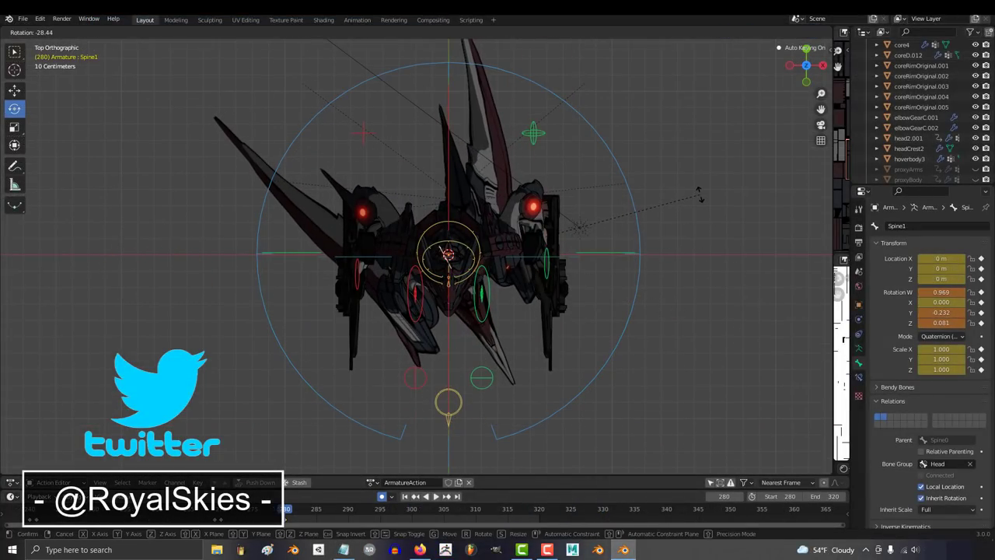
# Step: Confirm the Spine1 bone rotation, switch to front orthographic view, and start rotating Spine1 again
pyautogui.click(700, 196)
pyautogui.press('KP_1')
pyautogui.press('r')
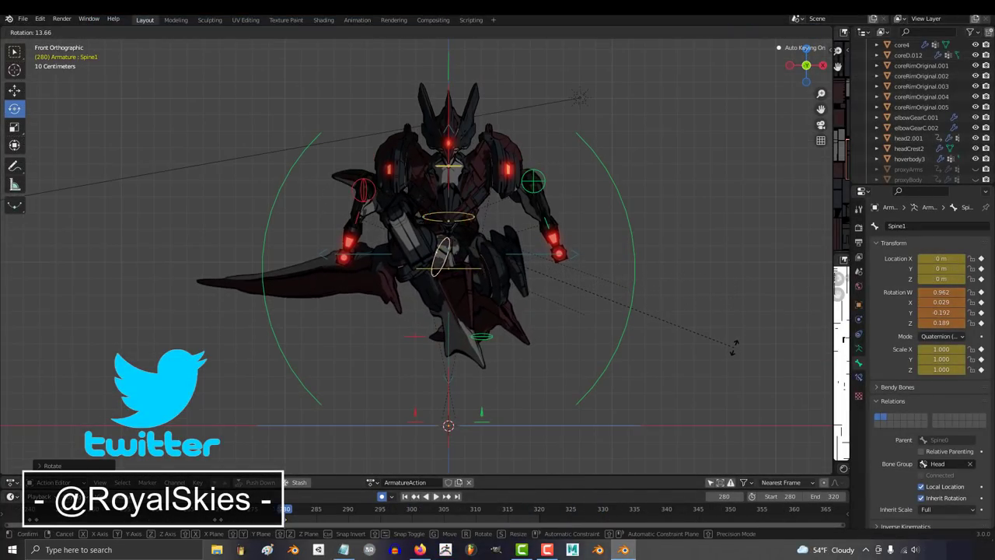